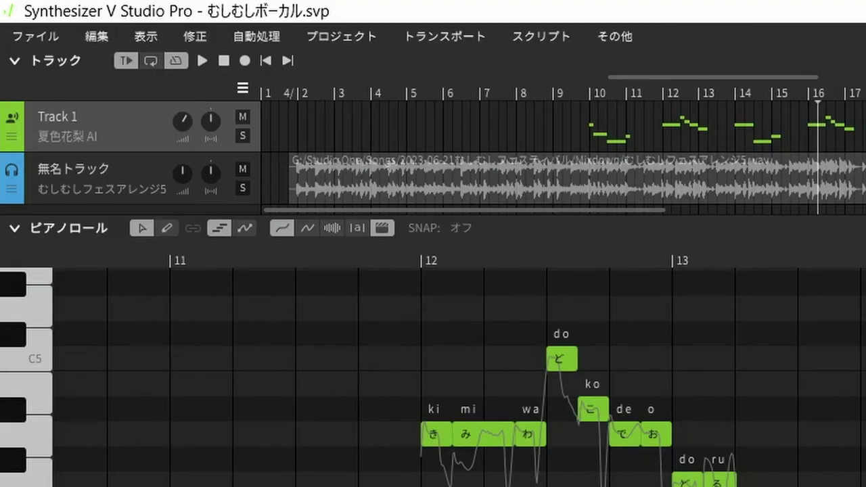
Show the render settings and set the output channel format to モノラル.
{"action": "left_click_drag", "start_coordinate": [180, 123], "coordinate": [178, 133]}
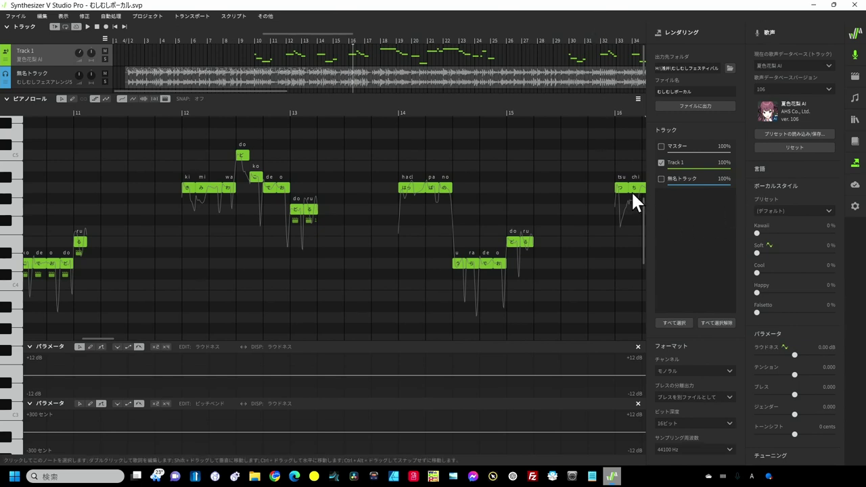
{"action": "left_click", "coordinate": [856, 166]}
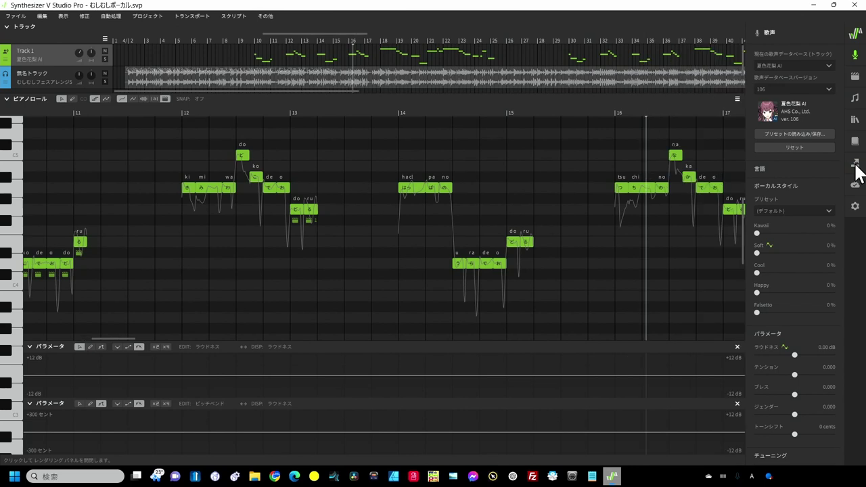
{"action": "left_click", "coordinate": [856, 166]}
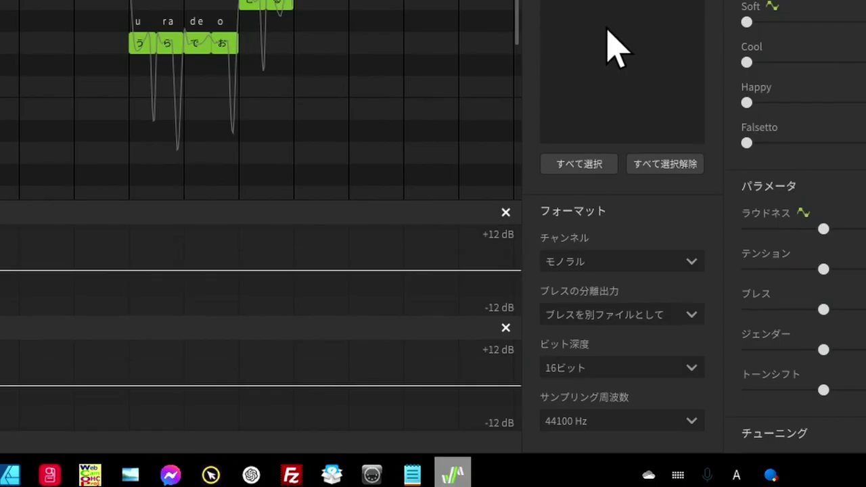
{"action": "left_click", "coordinate": [596, 263]}
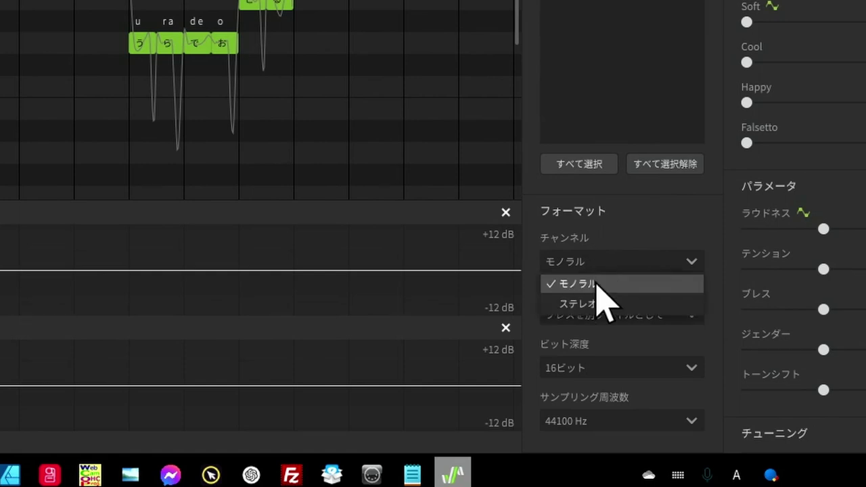
{"action": "left_click", "coordinate": [597, 283]}
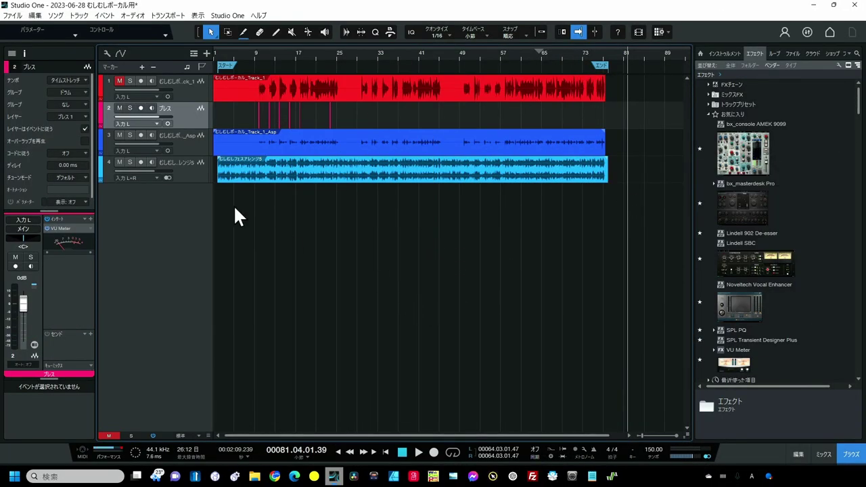
In Studio One, review the むしむしフェスアレンジ5, main vocal, ブレス and Asp tracks by selecting each one.
{"action": "left_click", "coordinate": [198, 177]}
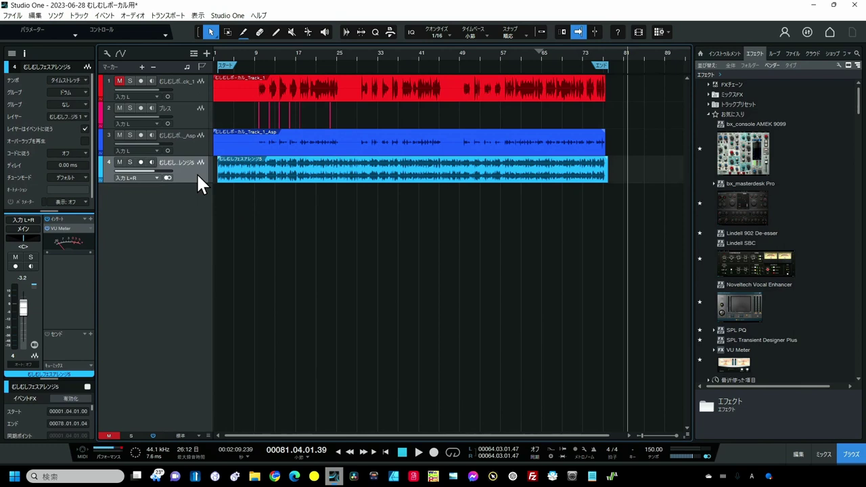
{"action": "left_click", "coordinate": [193, 90]}
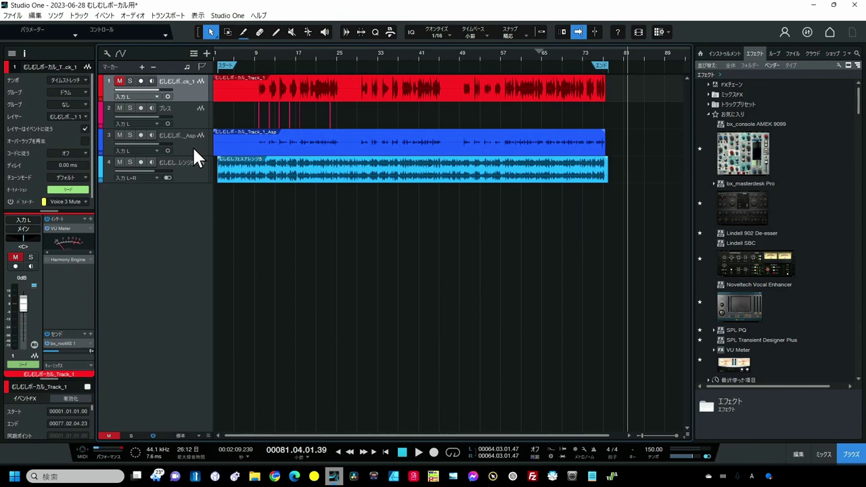
{"action": "left_click", "coordinate": [187, 122]}
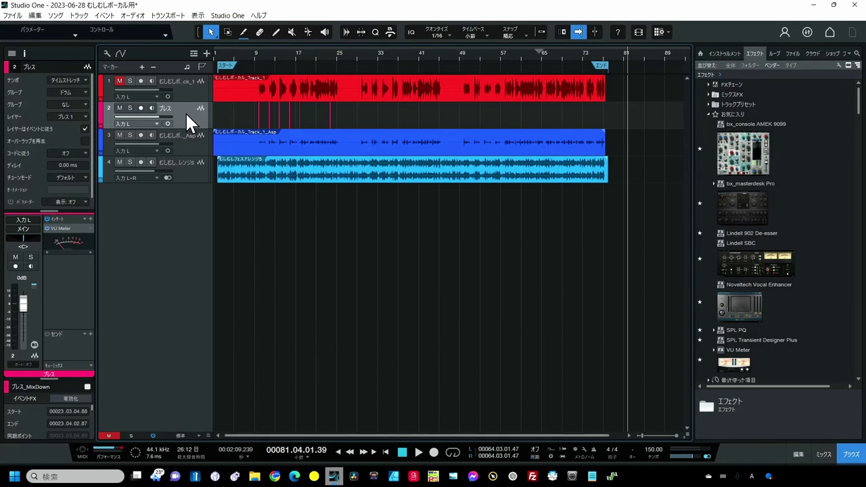
{"action": "left_click", "coordinate": [190, 144]}
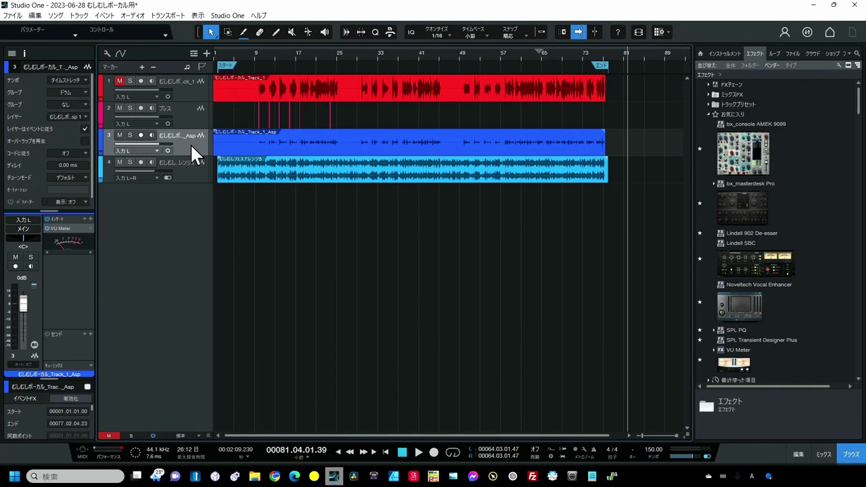
Show the mixing console and raise the Asp track's volume to about +9.3 dB.
{"action": "key", "text": "F3"}
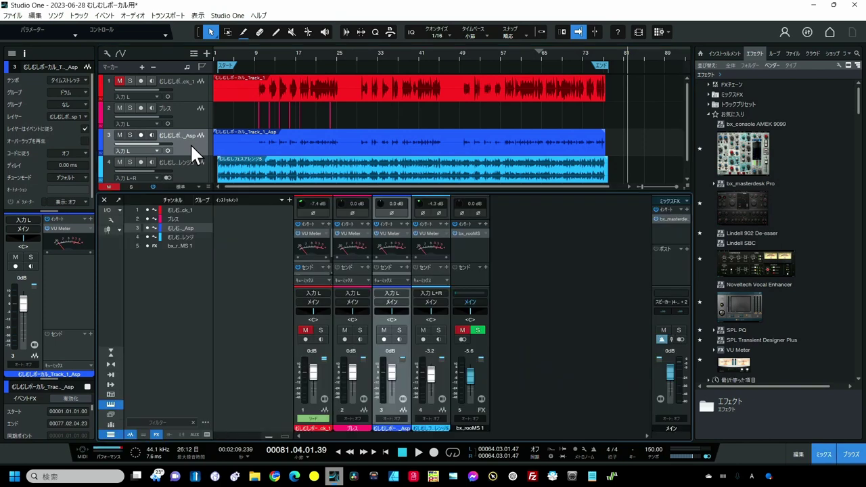
{"action": "left_click", "coordinate": [396, 381]}
{"action": "mouse_move", "coordinate": [391, 374]}
{"action": "left_mouse_down"}
{"action": "mouse_move", "coordinate": [392, 389]}
{"action": "mouse_move", "coordinate": [389, 362]}
{"action": "left_mouse_up"}
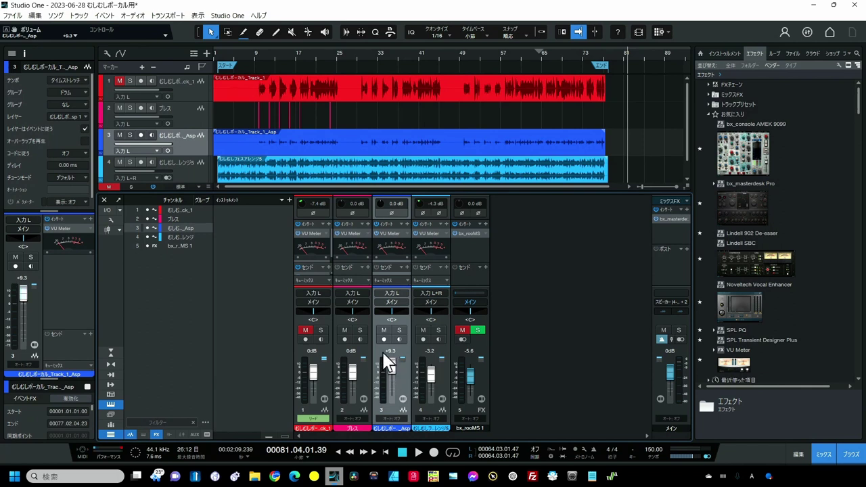
Unmute the main vocal track and play the song from just before bar 9.
{"action": "left_click", "coordinate": [254, 57]}
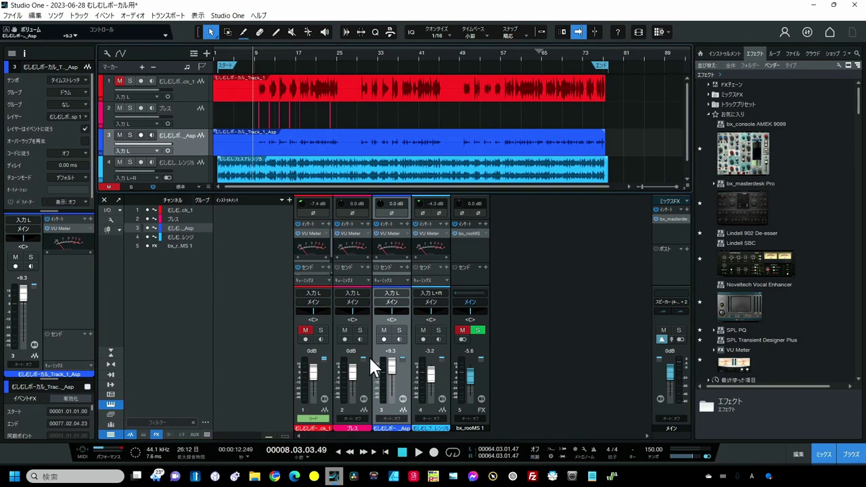
{"action": "left_click", "coordinate": [305, 330]}
{"action": "key", "text": "space"}
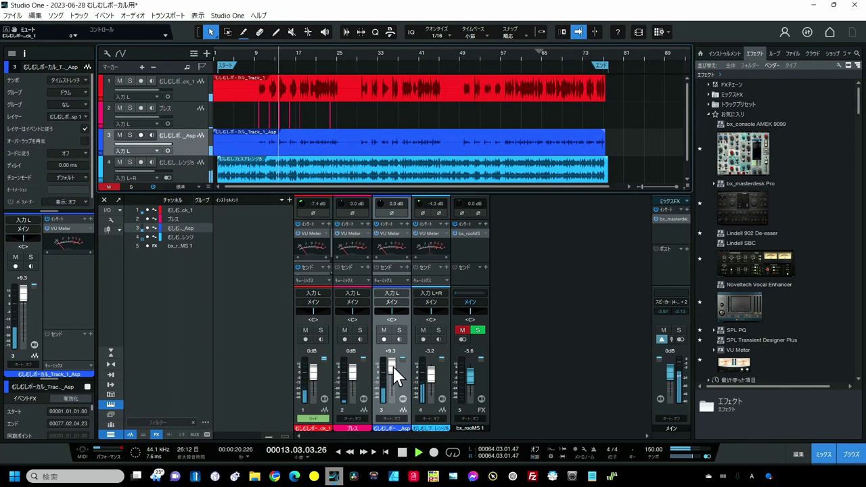
During playback, drop the Asp track's volume to about -35 dB, then raise it gradually to +10 dB.
{"action": "left_click_drag", "start_coordinate": [392, 365], "coordinate": [397, 393]}
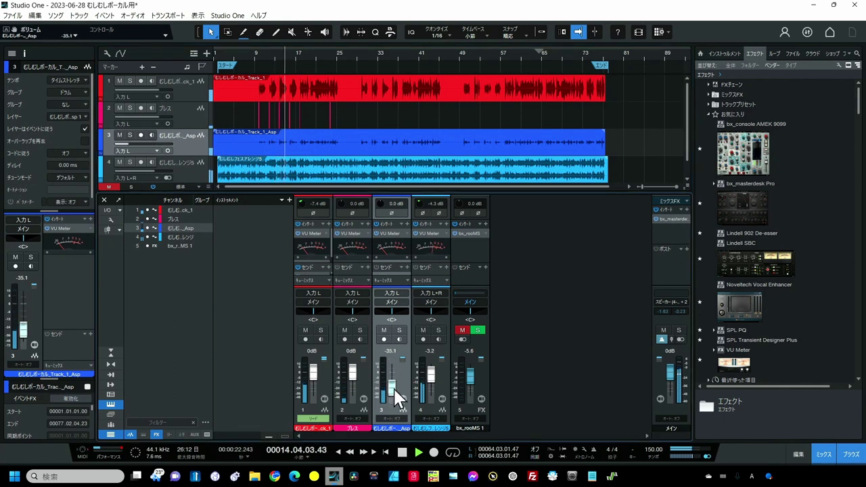
{"action": "scroll", "coordinate": [397, 392], "scroll_direction": "up", "scroll_amount": 5}
{"action": "scroll", "coordinate": [396, 393], "scroll_direction": "up", "scroll_amount": 1}
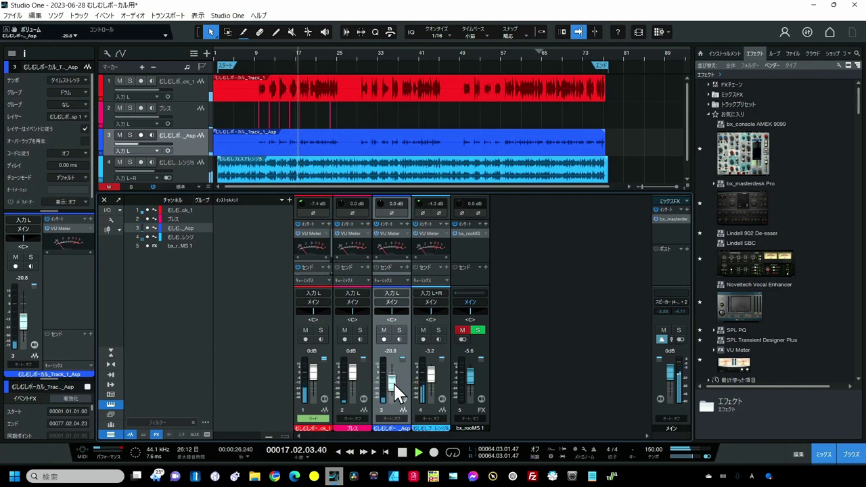
{"action": "left_click_drag", "start_coordinate": [396, 391], "coordinate": [398, 380]}
{"action": "scroll", "coordinate": [394, 368], "scroll_direction": "up", "scroll_amount": 5}
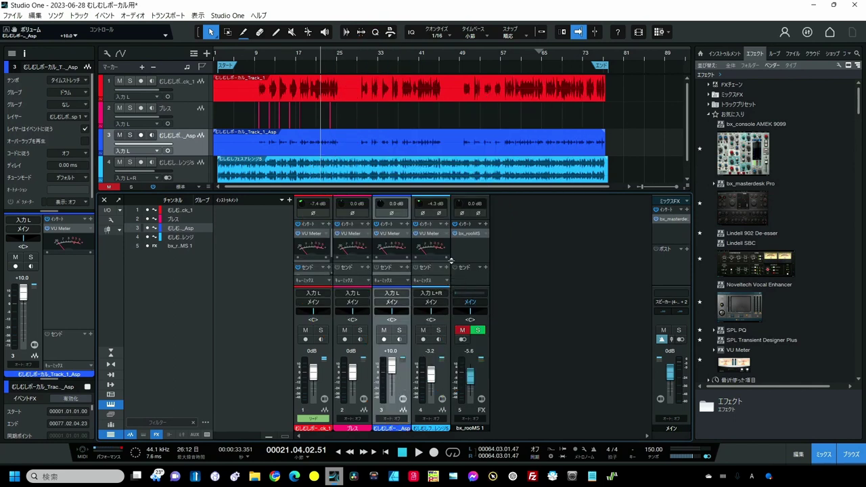
Open the main vocal event in Melodyne and re-detect its notes with the メロディック algorithm.
{"action": "left_click", "coordinate": [359, 103]}
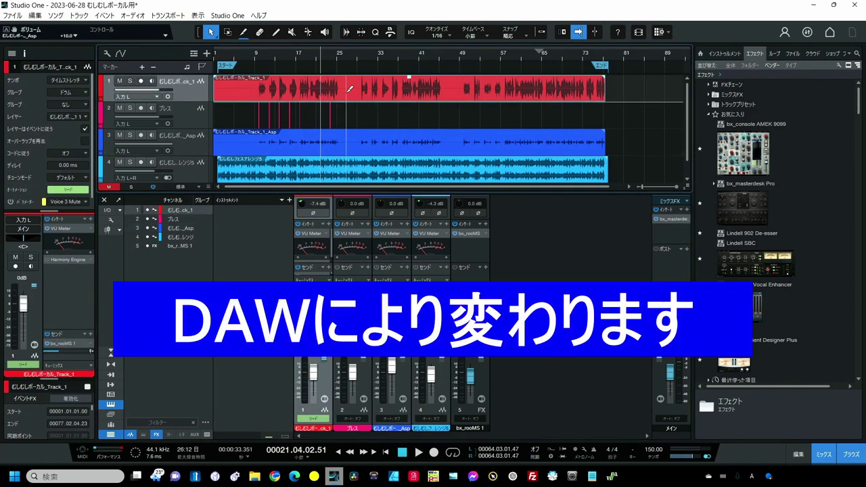
{"action": "double_click", "coordinate": [346, 91]}
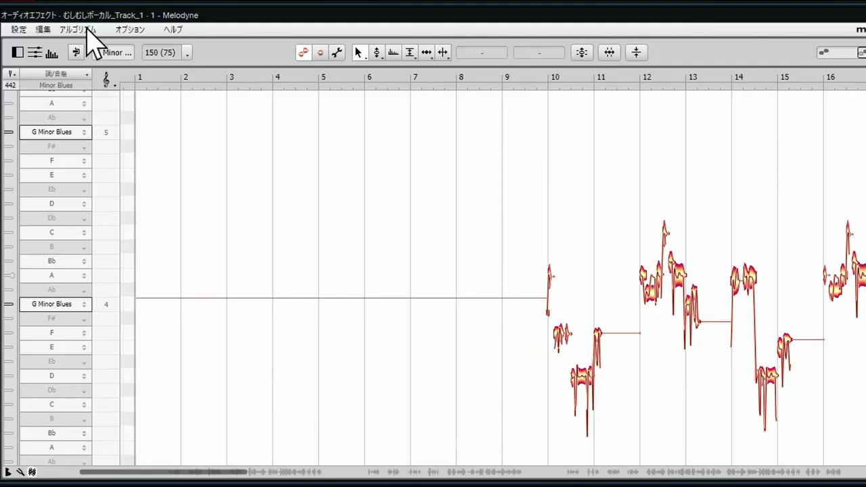
{"action": "left_click", "coordinate": [150, 157]}
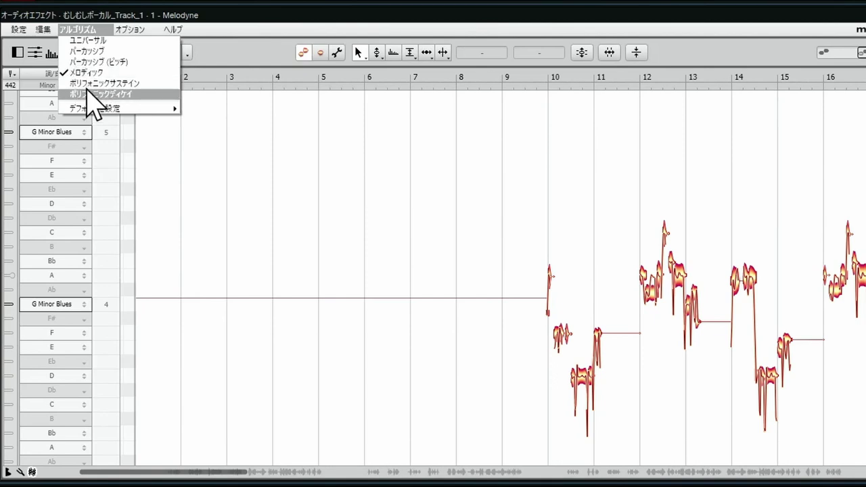
{"action": "left_click", "coordinate": [91, 72]}
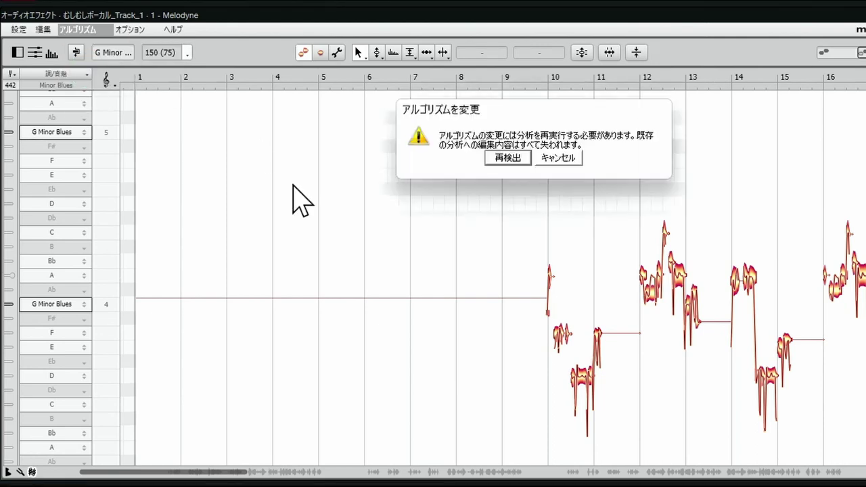
{"action": "left_click", "coordinate": [500, 163]}
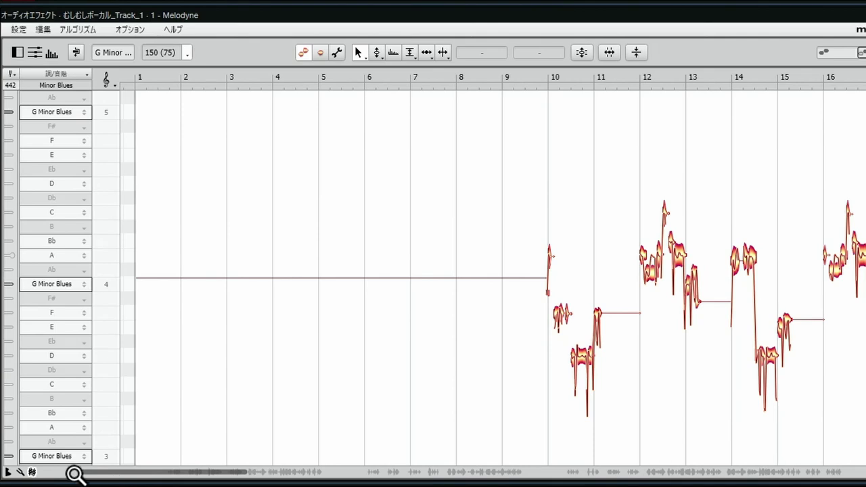
Examine the detected vocal notes between bars 8 and 17 across their pitch range.
{"action": "left_click_drag", "start_coordinate": [78, 474], "coordinate": [166, 472]}
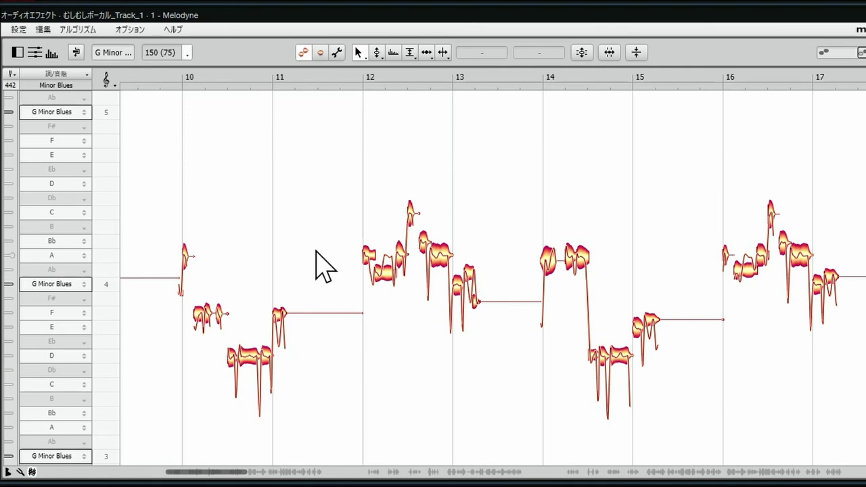
{"action": "scroll", "coordinate": [318, 267], "scroll_direction": "down", "scroll_amount": 3}
{"action": "scroll", "coordinate": [318, 268], "scroll_direction": "up", "scroll_amount": 3}
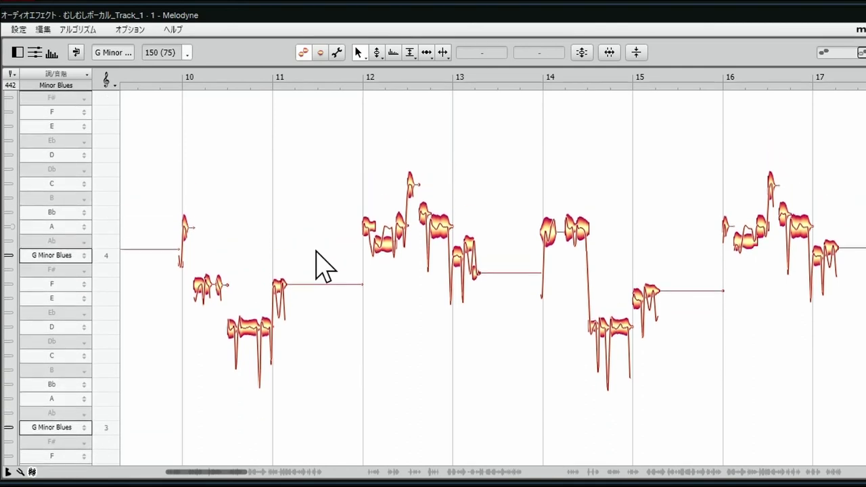
{"action": "scroll", "coordinate": [316, 254], "scroll_direction": "down", "scroll_amount": 2}
{"action": "scroll", "coordinate": [315, 249], "scroll_direction": "up", "scroll_amount": 2}
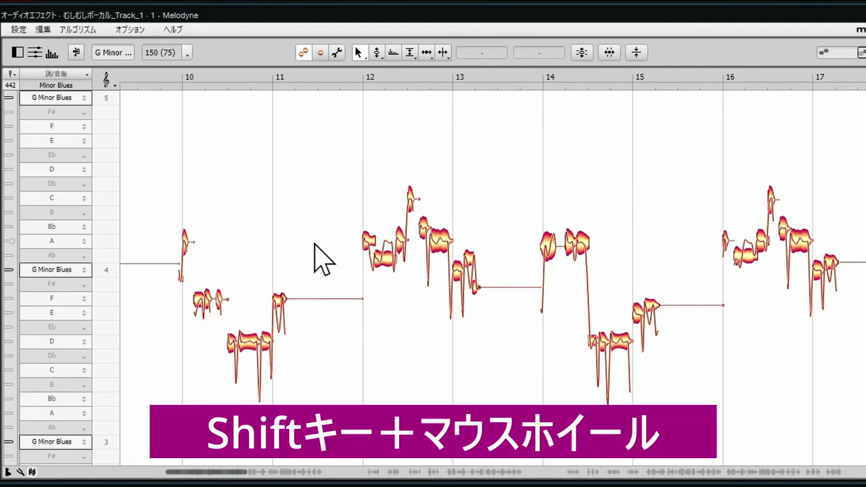
{"action": "scroll", "coordinate": [315, 245], "scroll_direction": "left", "scroll_amount": 1}
{"action": "scroll", "coordinate": [315, 245], "scroll_direction": "left", "scroll_amount": 10}
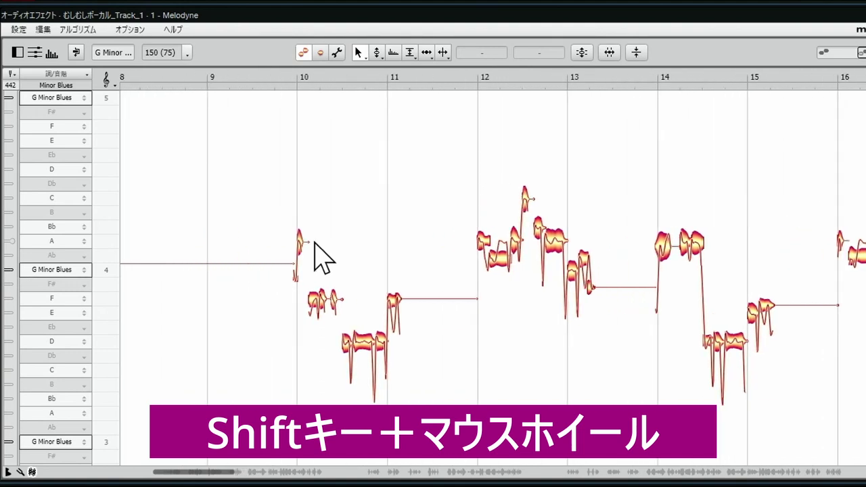
{"action": "scroll", "coordinate": [315, 245], "scroll_direction": "right", "scroll_amount": 10}
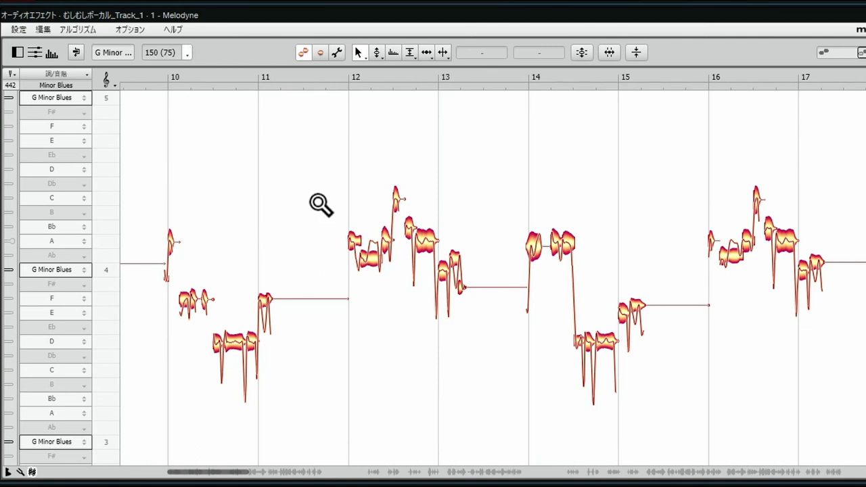
View the vocal notes of bars 14 to 16 in close-up and play back that phrase.
{"action": "left_click_drag", "start_coordinate": [321, 176], "coordinate": [423, 313]}
{"action": "left_click_drag", "start_coordinate": [369, 243], "coordinate": [278, 144]}
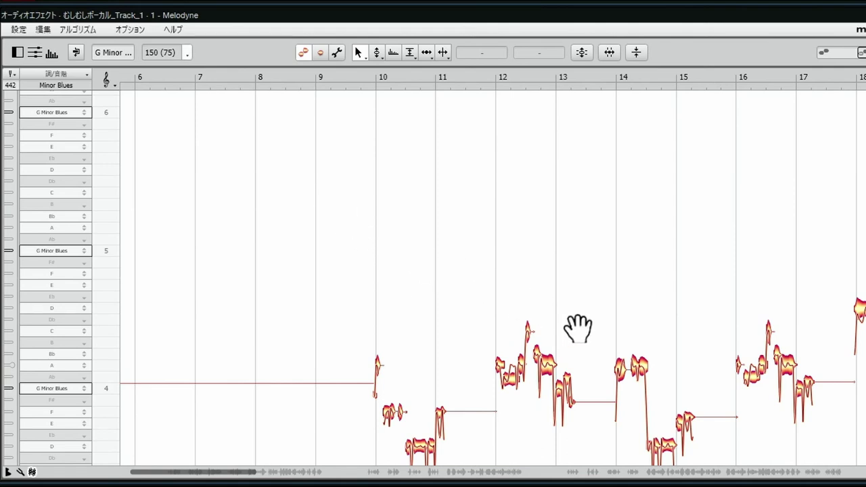
{"action": "scroll", "coordinate": [562, 248], "scroll_direction": "down", "scroll_amount": 5}
{"action": "scroll", "coordinate": [562, 248], "scroll_direction": "right", "scroll_amount": 5}
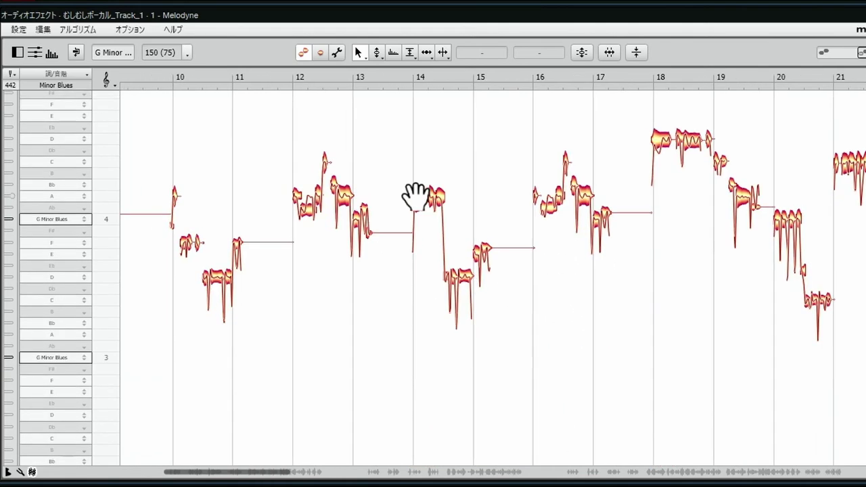
{"action": "left_click_drag", "start_coordinate": [416, 196], "coordinate": [460, 254]}
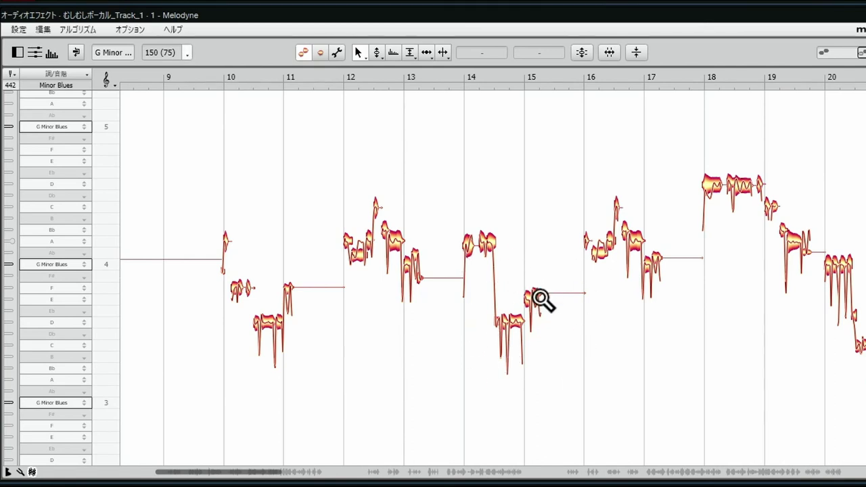
{"action": "left_click_drag", "start_coordinate": [542, 300], "coordinate": [783, 422]}
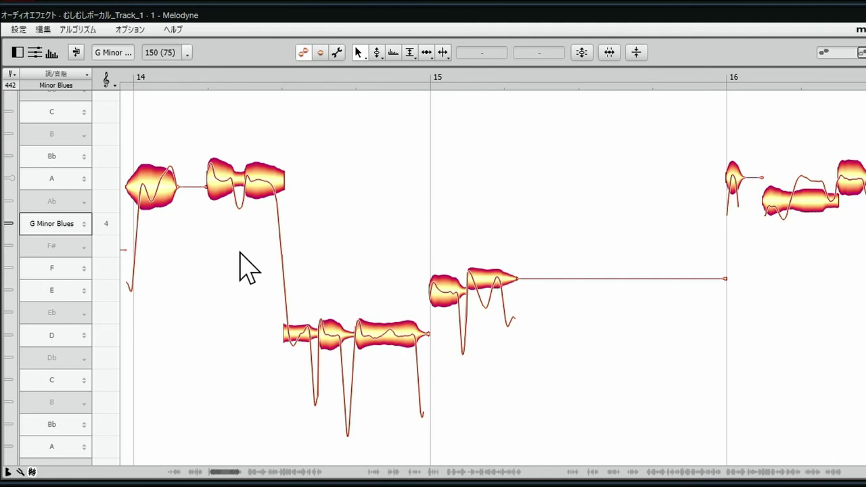
{"action": "key", "text": "space"}
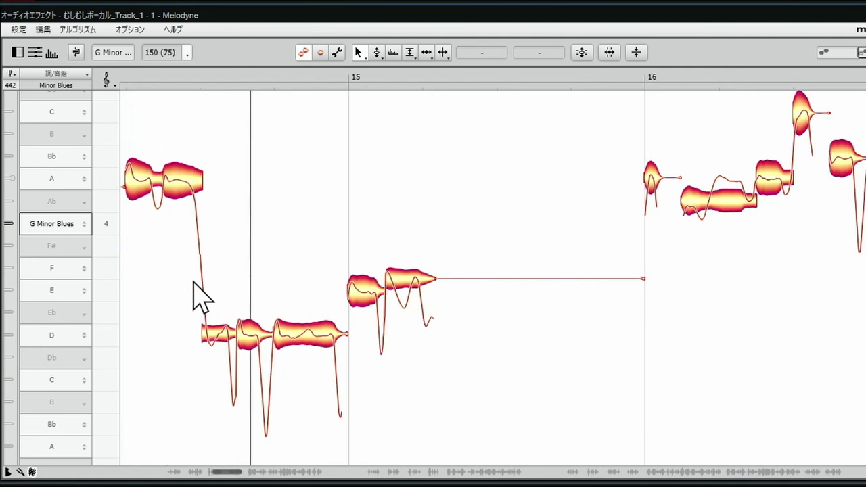
{"action": "key", "text": "space"}
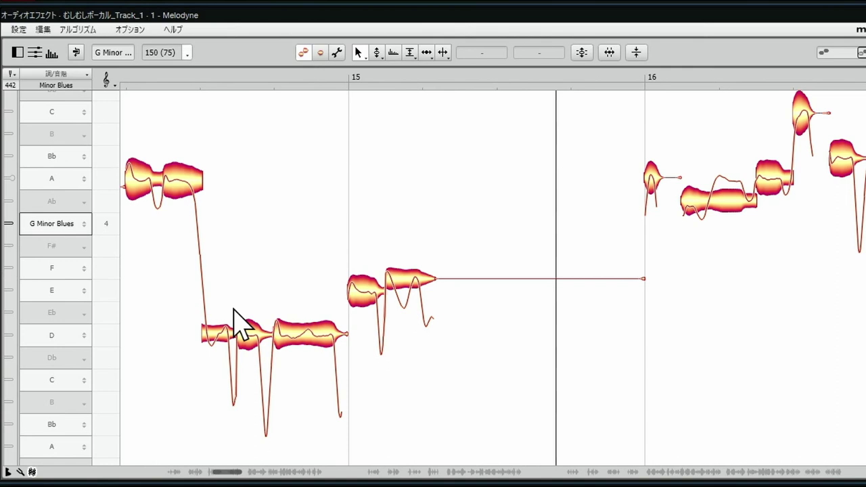
Raise the second note of bar 15 to F4 at about -2 ct and play the phrase.
{"action": "left_click", "coordinate": [401, 284]}
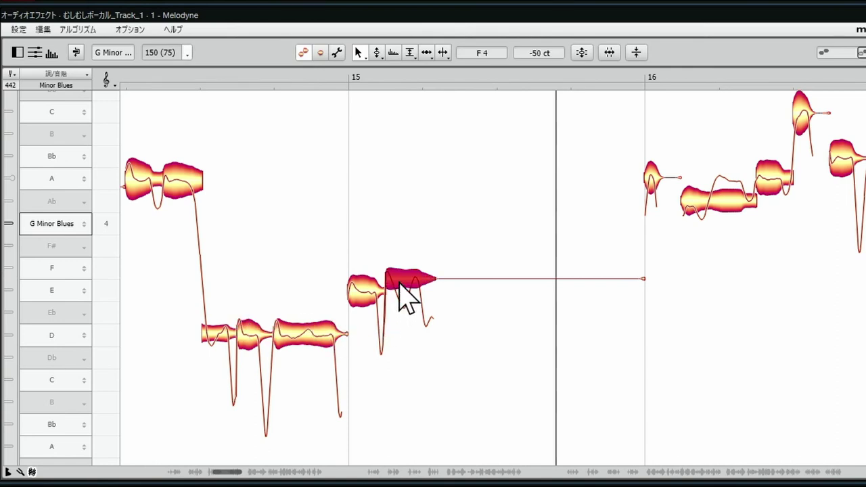
{"action": "left_click_drag", "start_coordinate": [402, 279], "coordinate": [406, 269]}
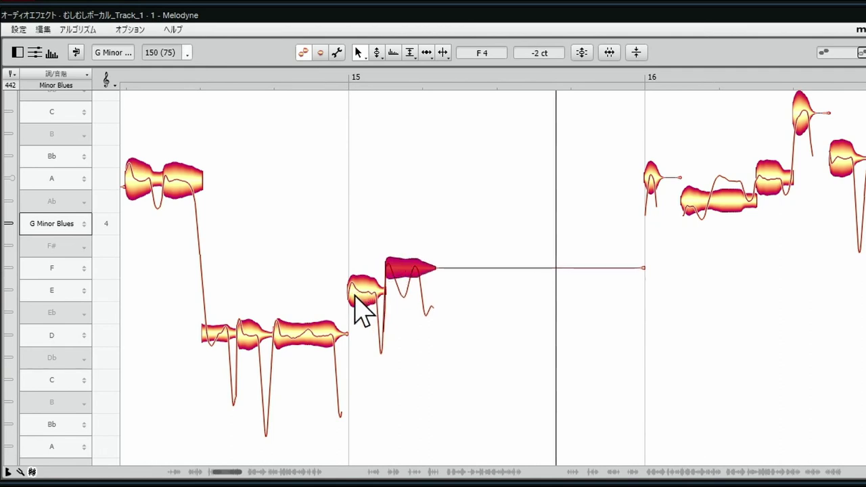
{"action": "key", "text": "space"}
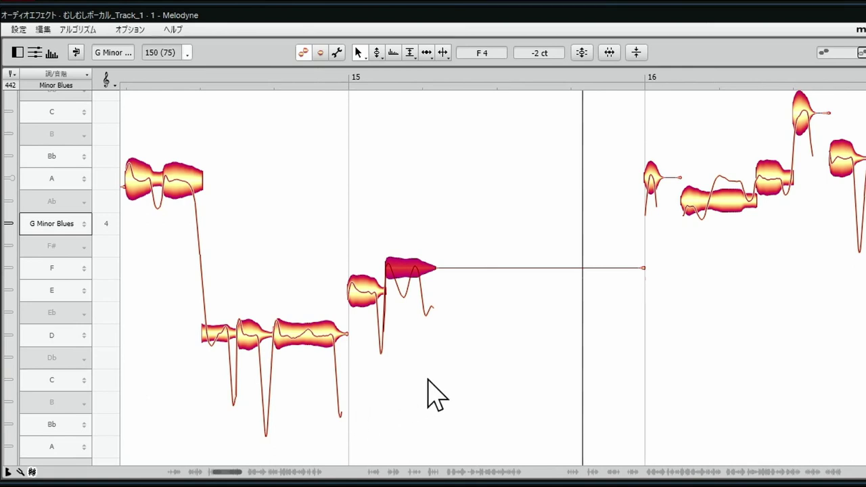
Lower the second note of bar 17 to G 4 at +9 ct.
{"action": "scroll", "coordinate": [381, 291], "scroll_direction": "right", "scroll_amount": 5}
{"action": "scroll", "coordinate": [379, 292], "scroll_direction": "up", "scroll_amount": 2}
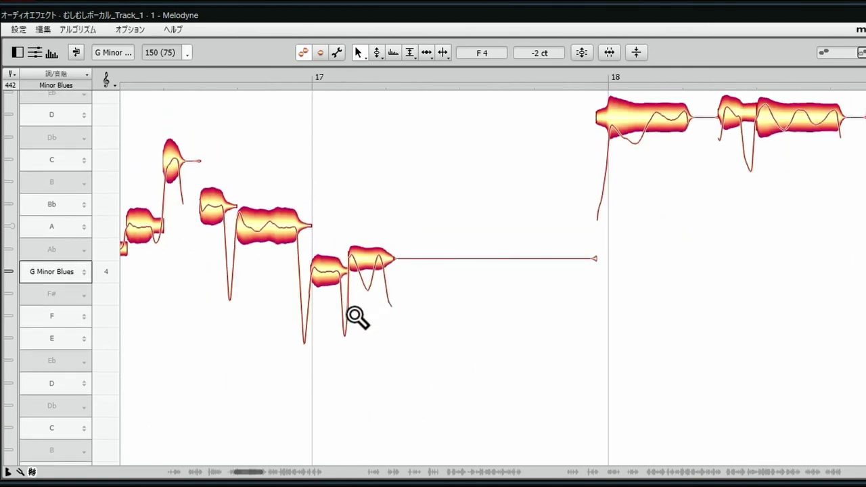
{"action": "left_click_drag", "start_coordinate": [358, 315], "coordinate": [527, 400]}
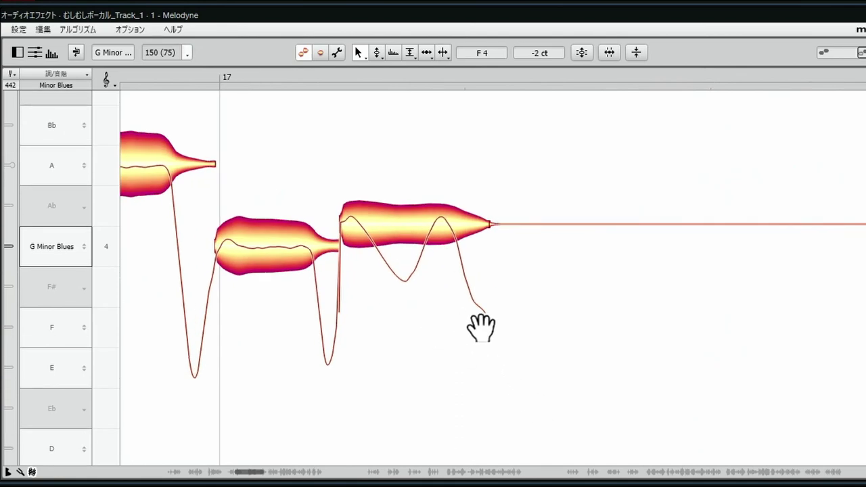
{"action": "scroll", "coordinate": [106, 290], "scroll_direction": "left", "scroll_amount": 3}
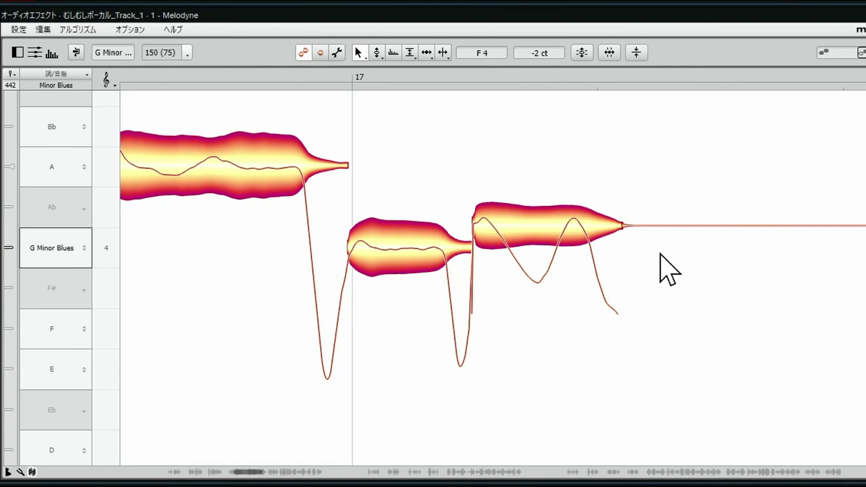
{"action": "left_click", "coordinate": [567, 230]}
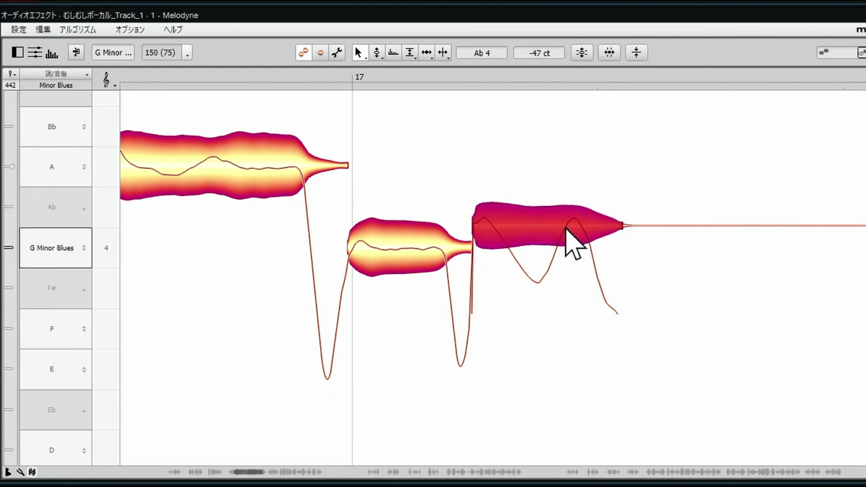
{"action": "left_click_drag", "start_coordinate": [566, 229], "coordinate": [567, 244]}
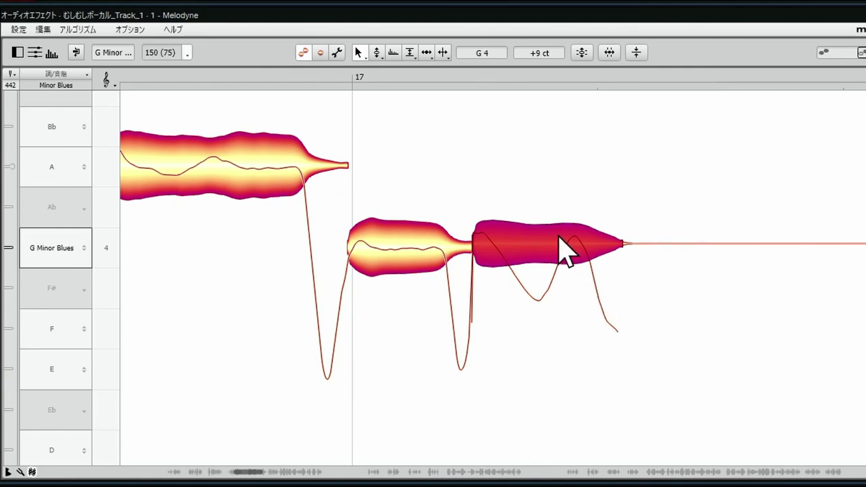
Try the second note of bar 17 at Ab 4, -29 ct, and play back the phrase from bar 16.
{"action": "left_click_drag", "start_coordinate": [559, 236], "coordinate": [563, 209]}
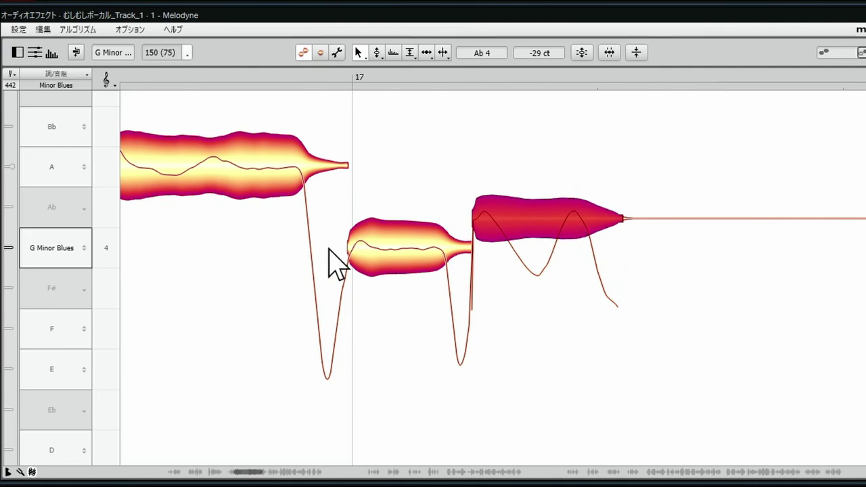
{"action": "scroll", "coordinate": [334, 264], "scroll_direction": "down", "scroll_amount": 3}
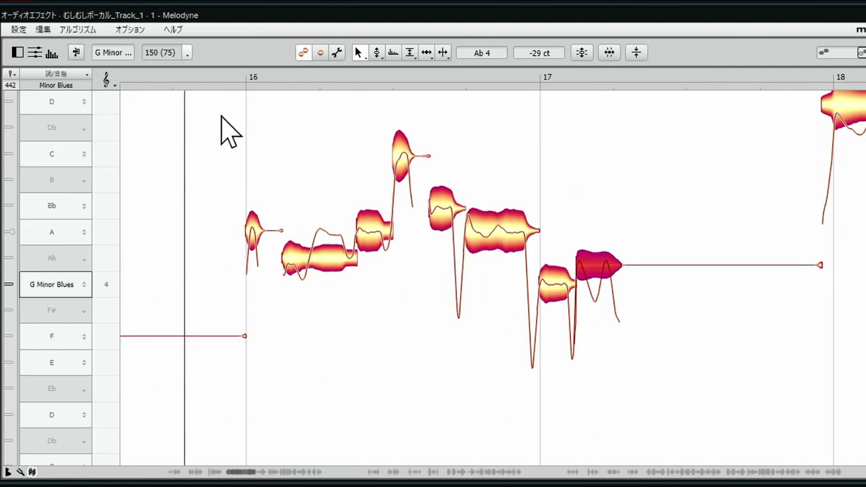
{"action": "key", "text": "space"}
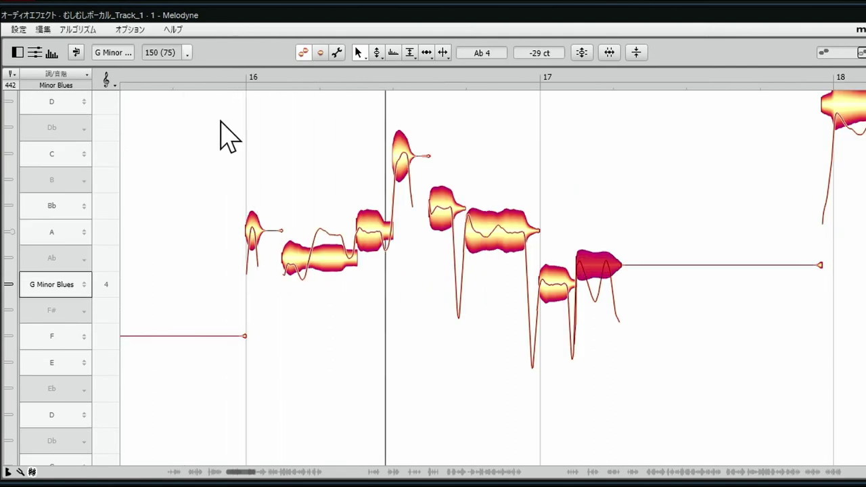
{"action": "key", "text": "space"}
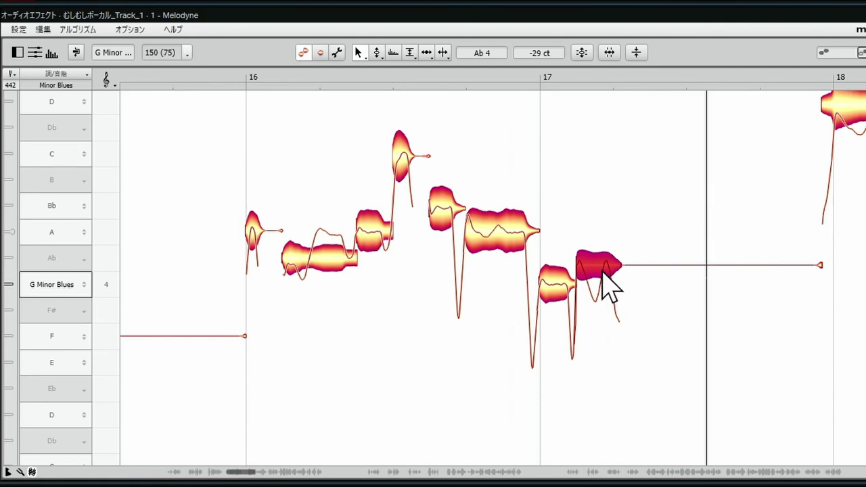
Bring the second note of bar 17 down to G 4, auditioning it at +19 ct and settling on +35 ct.
{"action": "left_click_drag", "start_coordinate": [602, 268], "coordinate": [609, 282]}
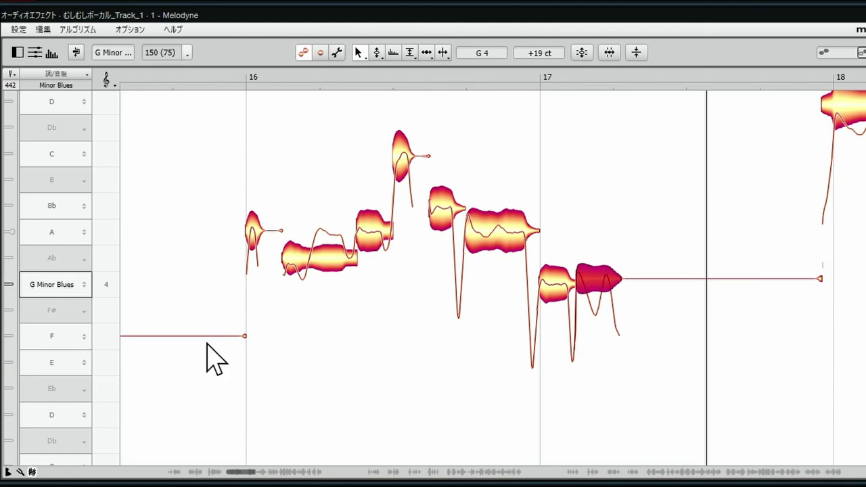
{"action": "key", "text": "space"}
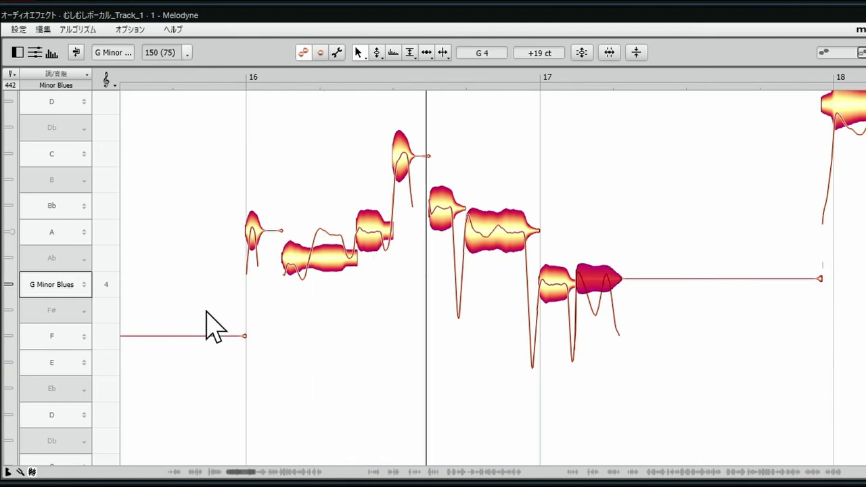
{"action": "key", "text": "space"}
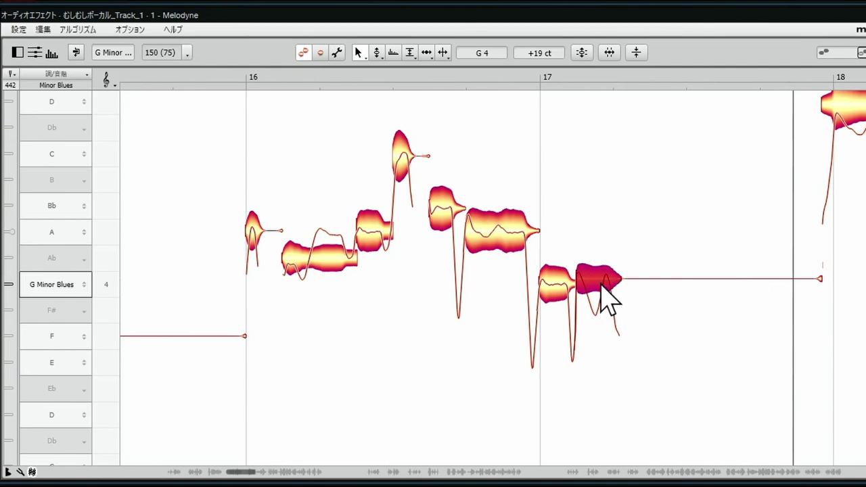
{"action": "left_click_drag", "start_coordinate": [608, 279], "coordinate": [608, 276]}
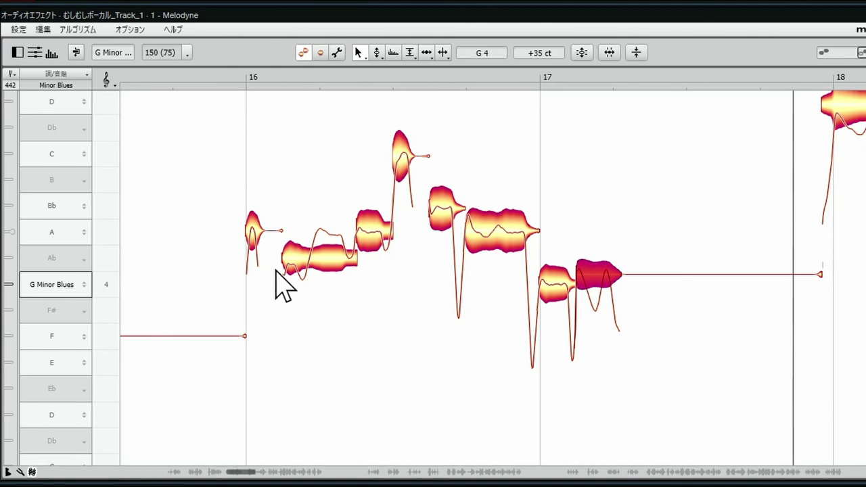
Split the second note of bar 16, tune its parts to Ab 4 at -5 ct and +23 ct, and play the phrase.
{"action": "left_click", "coordinate": [309, 246]}
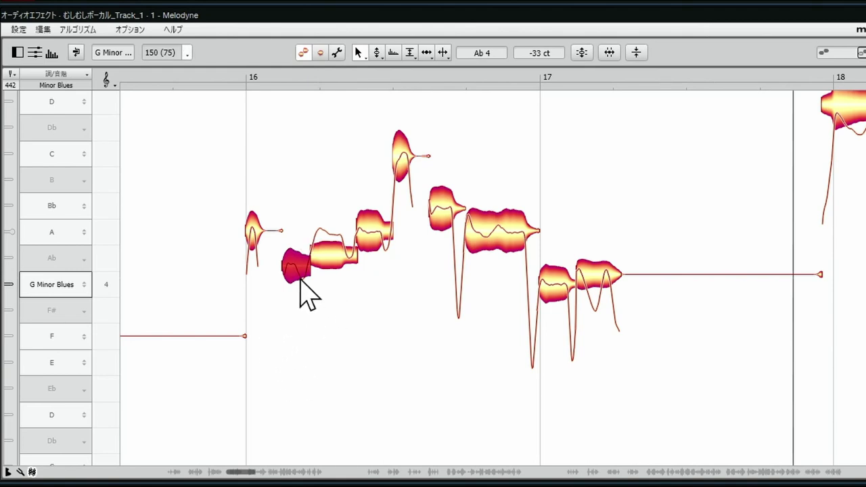
{"action": "left_click_drag", "start_coordinate": [302, 274], "coordinate": [305, 262]}
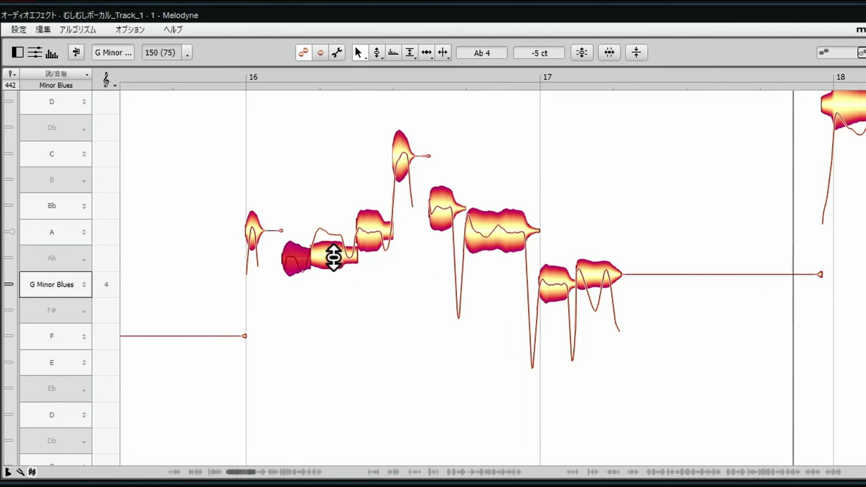
{"action": "left_click", "coordinate": [333, 256]}
{"action": "left_click_drag", "start_coordinate": [333, 256], "coordinate": [334, 253]}
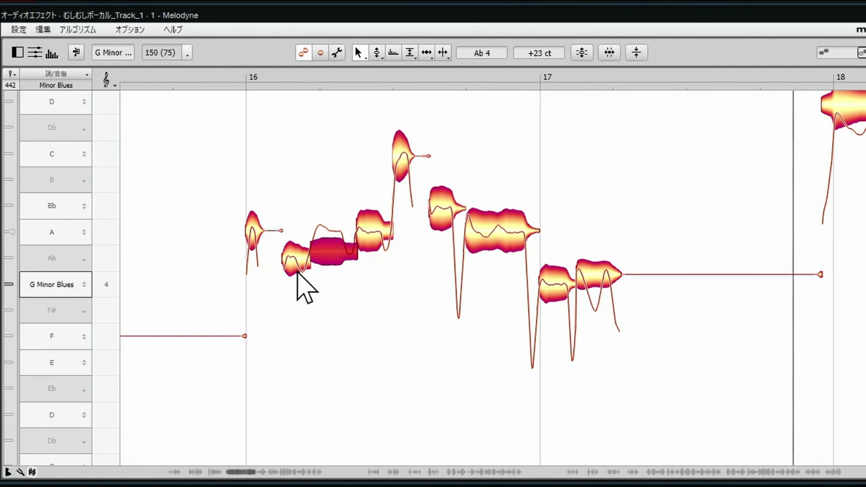
{"action": "key", "text": "space"}
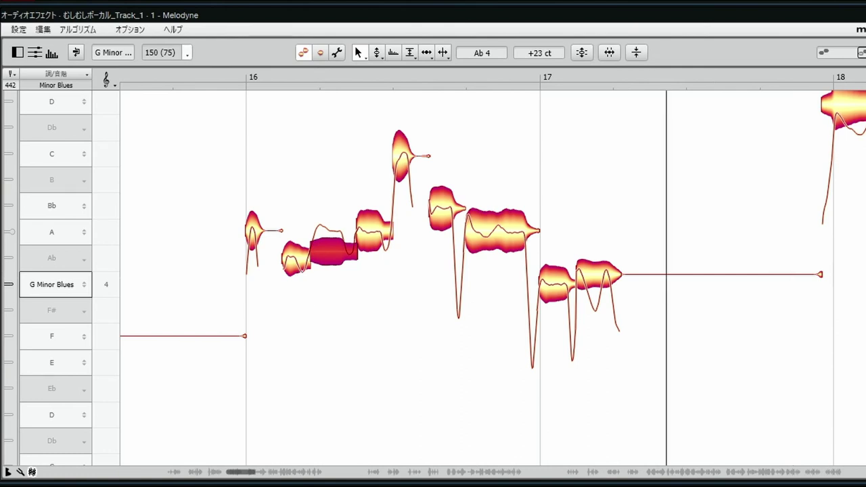
{"action": "key", "text": "alt+Tab"}
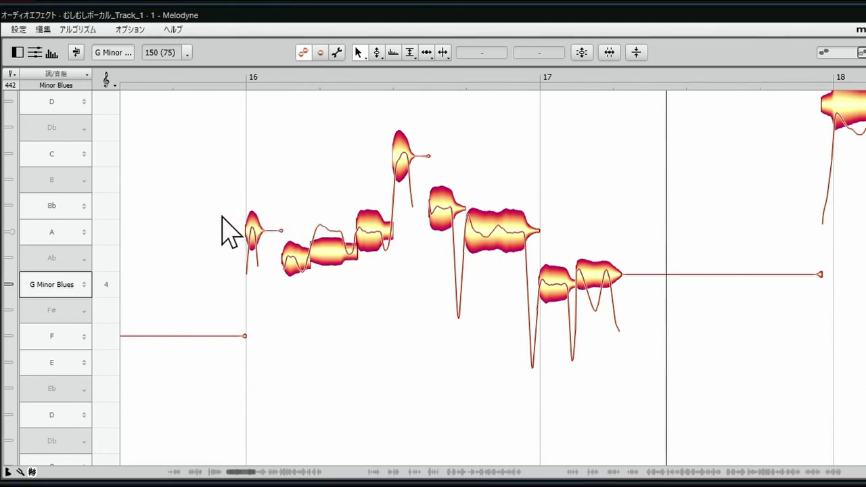
{"action": "key", "text": "space"}
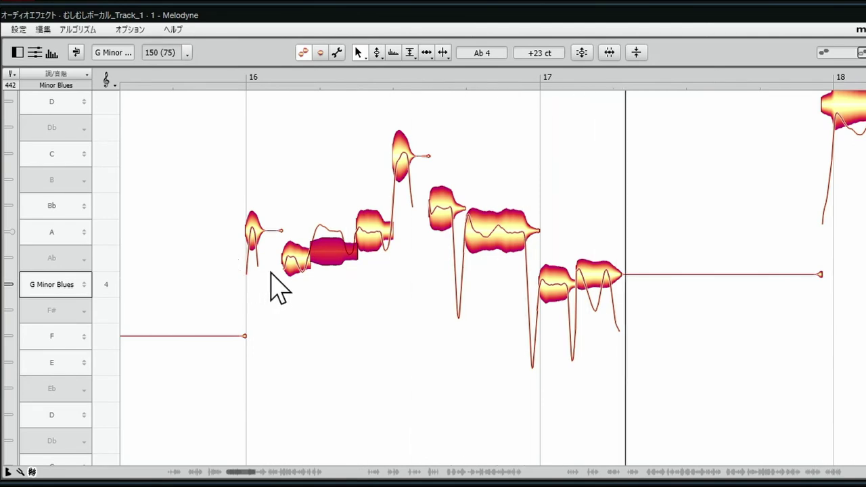
Audition the first part of bar 16's split note at A 4, -9 ct, and settle on Ab 4 at +33 ct.
{"action": "left_click", "coordinate": [293, 265]}
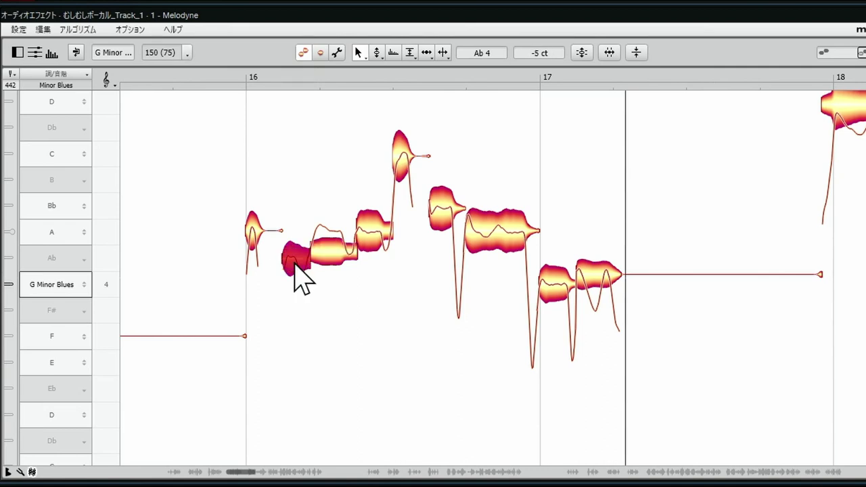
{"action": "left_click_drag", "start_coordinate": [296, 270], "coordinate": [300, 234]}
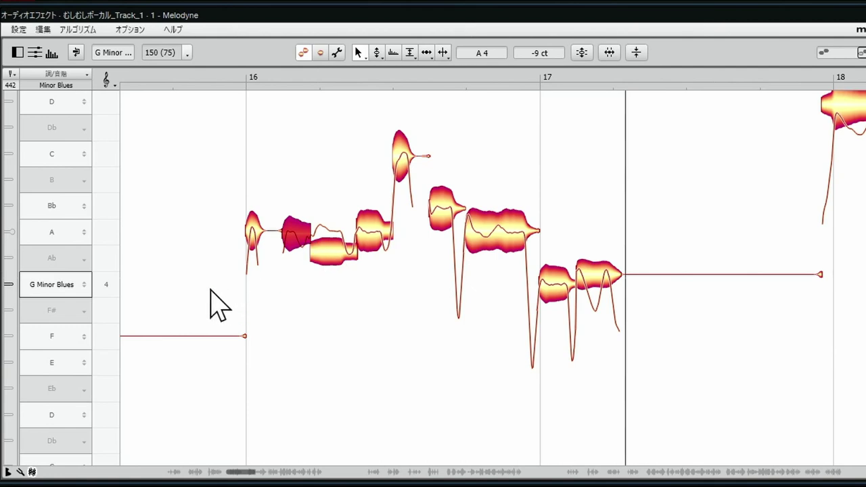
{"action": "key", "text": "space"}
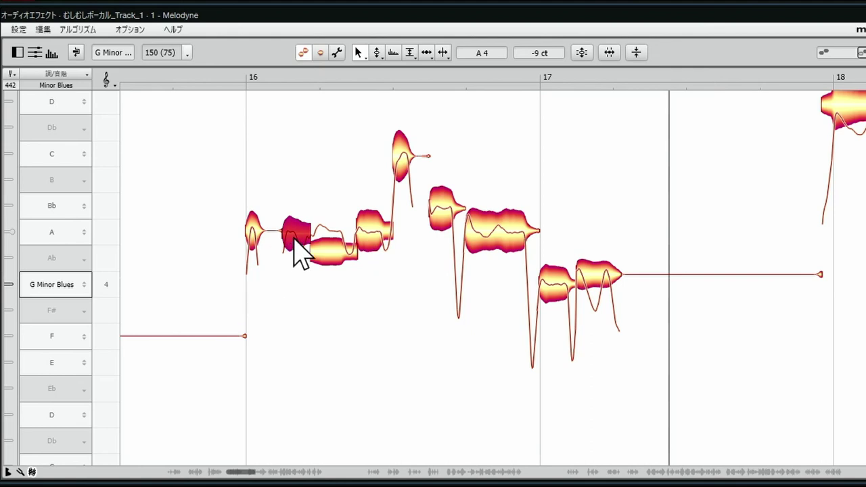
{"action": "left_click_drag", "start_coordinate": [293, 239], "coordinate": [300, 251]}
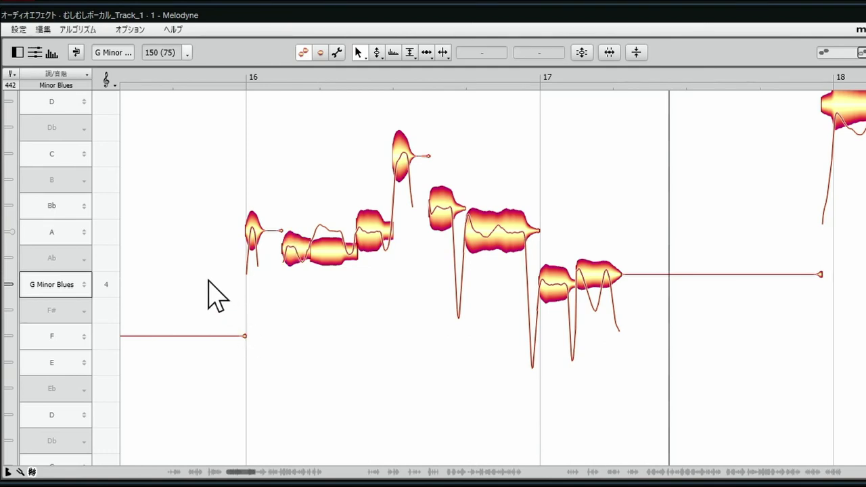
{"action": "key", "text": "space"}
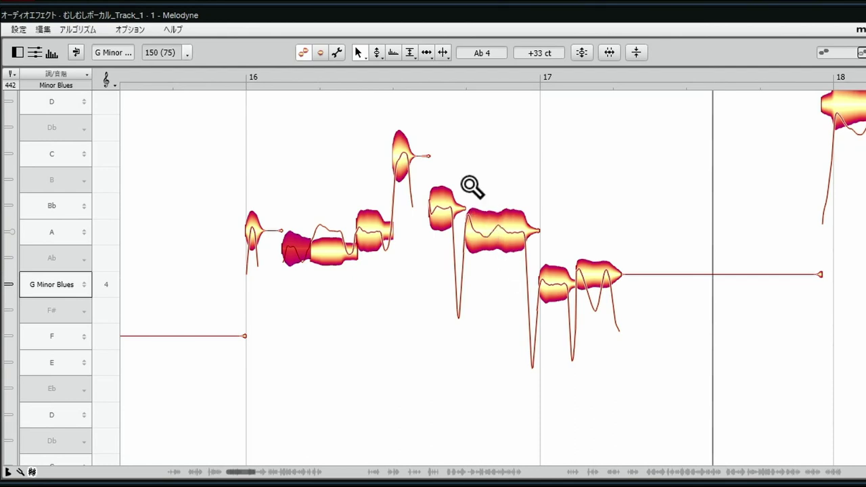
Split off the start of the long A 4 note before bar 17 and the tail of the Bb 4 note preceding it.
{"action": "left_click_drag", "start_coordinate": [473, 188], "coordinate": [575, 194]}
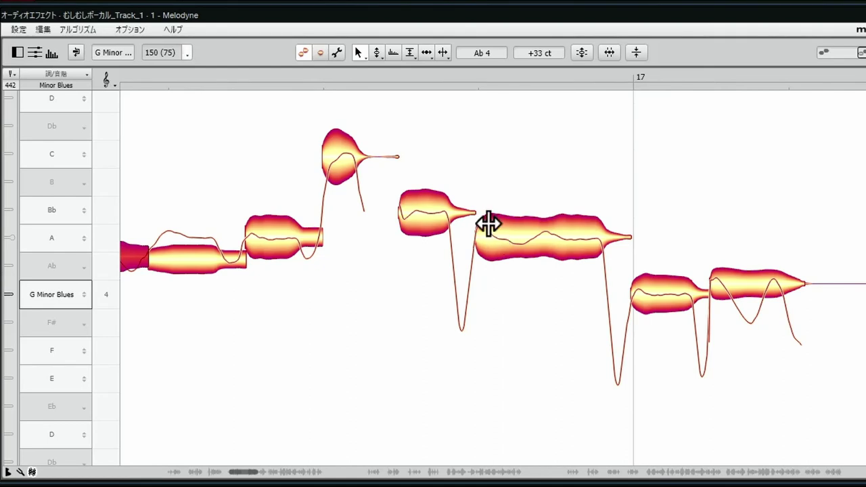
{"action": "double_click", "coordinate": [489, 223]}
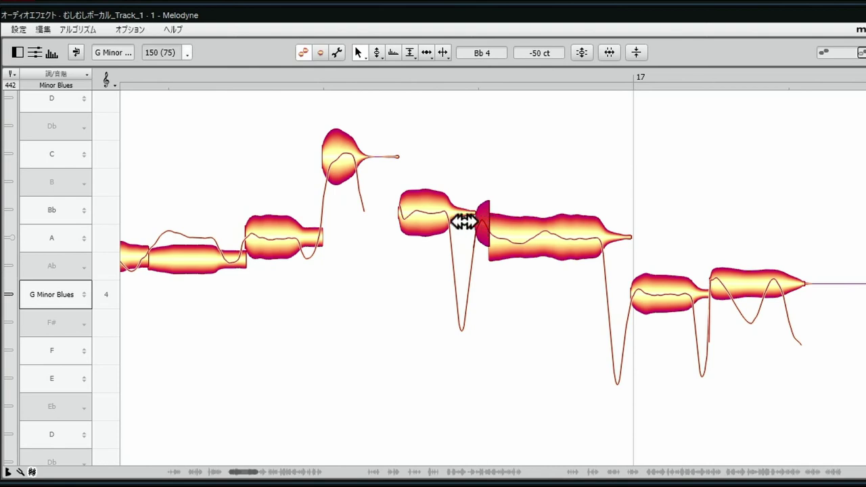
{"action": "double_click", "coordinate": [448, 201]}
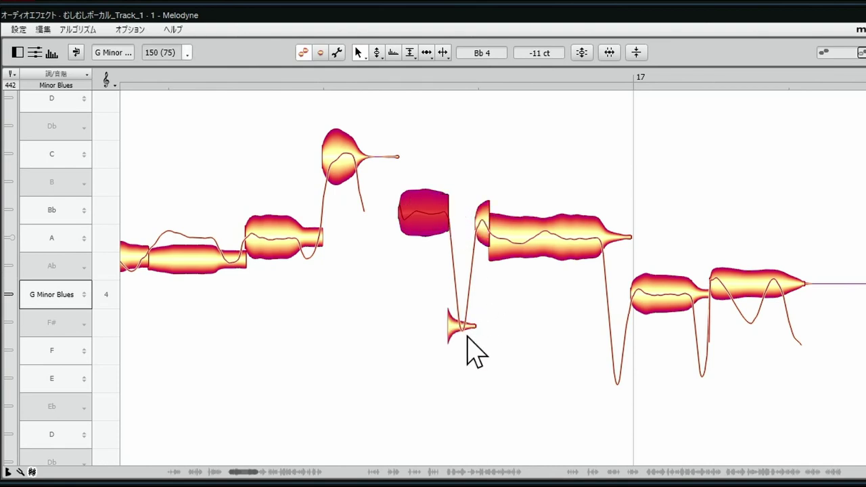
Lower the split-off onset to A 4 at -42 ct and the Bb note's tail to F 4 at -20 ct, and play the phrase.
{"action": "left_click", "coordinate": [480, 223]}
{"action": "left_click_drag", "start_coordinate": [480, 228], "coordinate": [487, 247]}
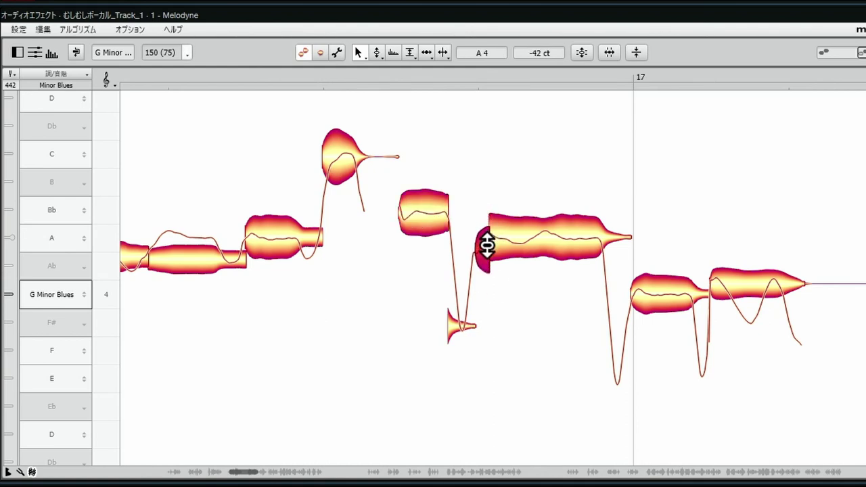
{"action": "left_click", "coordinate": [463, 330]}
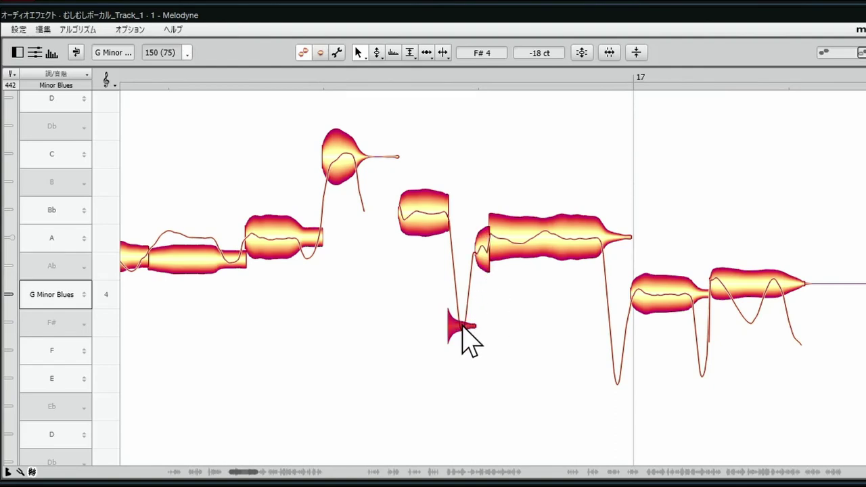
{"action": "left_click_drag", "start_coordinate": [463, 331], "coordinate": [467, 355]}
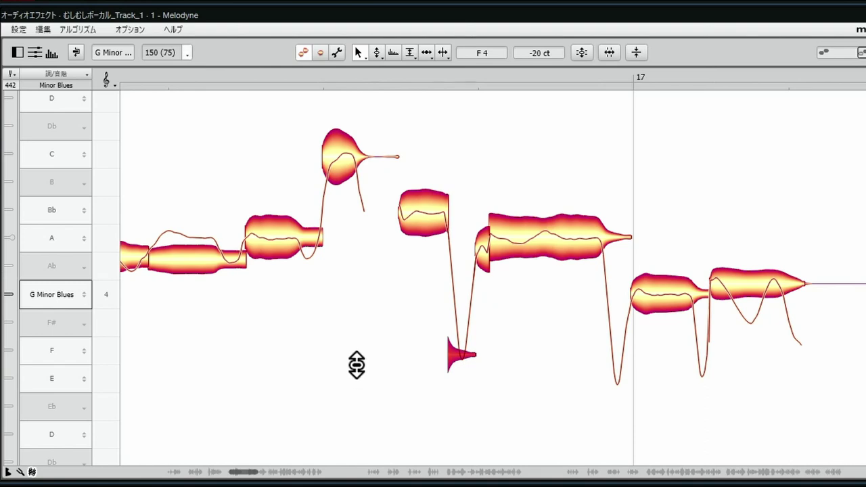
{"action": "left_click_drag", "start_coordinate": [388, 343], "coordinate": [329, 319]}
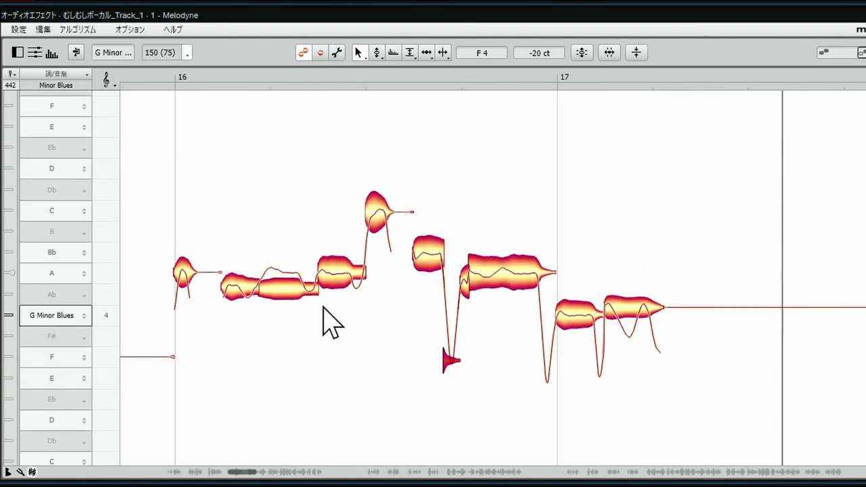
{"action": "key", "text": "space"}
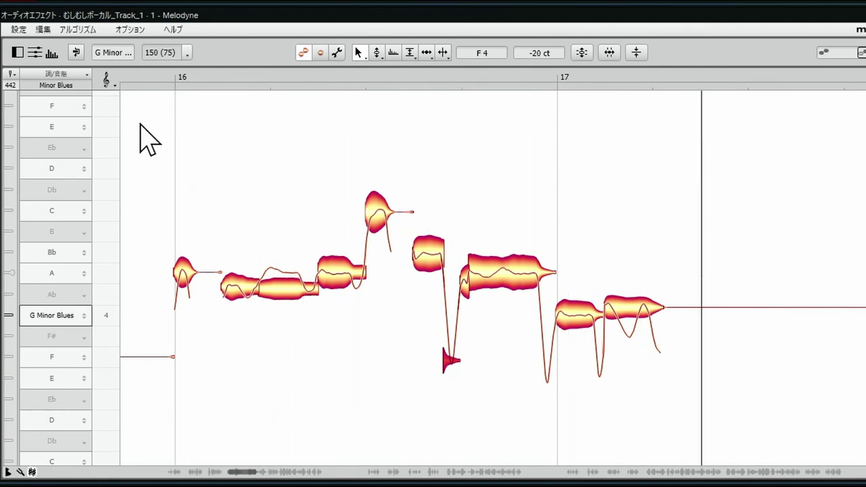
{"action": "key", "text": "space"}
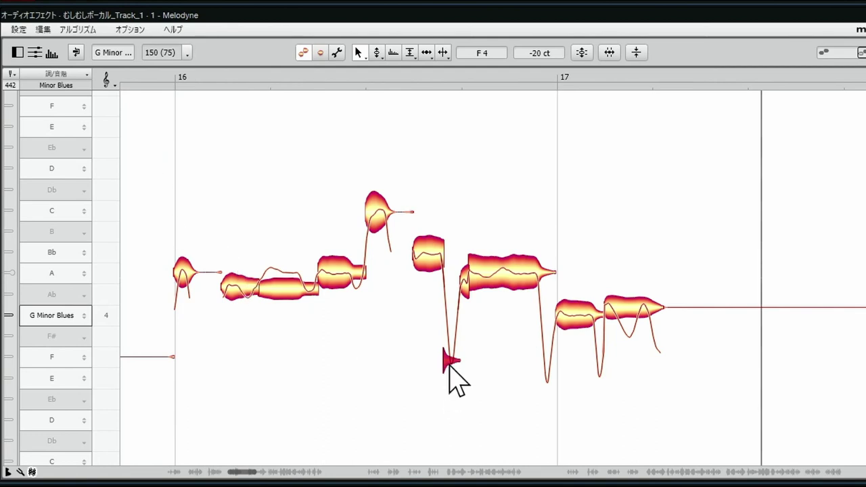
Lower the Bb note's split-off tail to E 4 at +32 ct, settle the following onset on Ab 4 at -11 ct, and play the phrase.
{"action": "left_click_drag", "start_coordinate": [450, 364], "coordinate": [451, 377]}
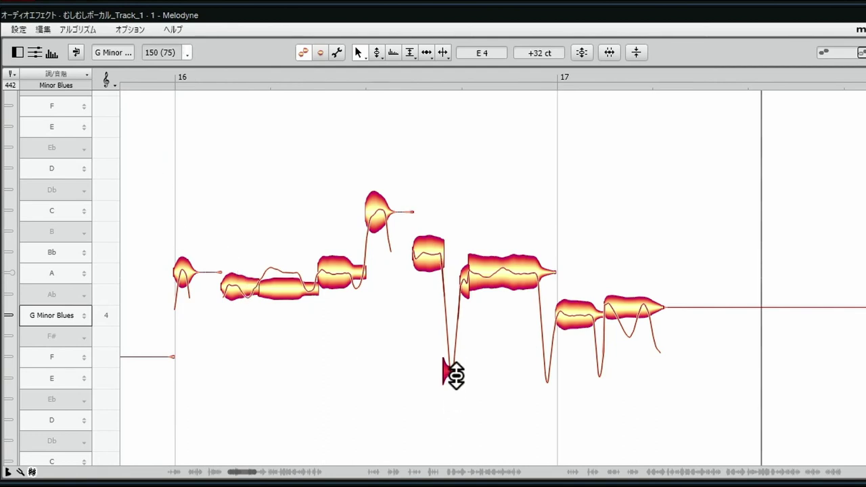
{"action": "left_click", "coordinate": [468, 290]}
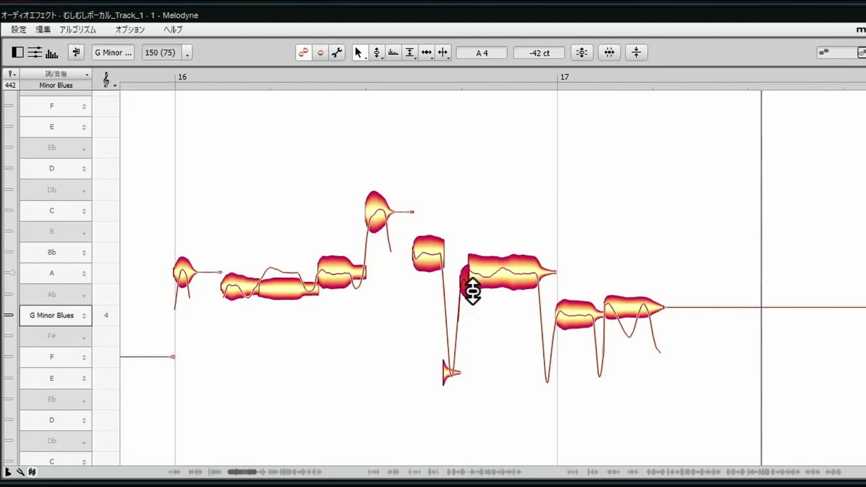
{"action": "left_click_drag", "start_coordinate": [471, 291], "coordinate": [472, 312]}
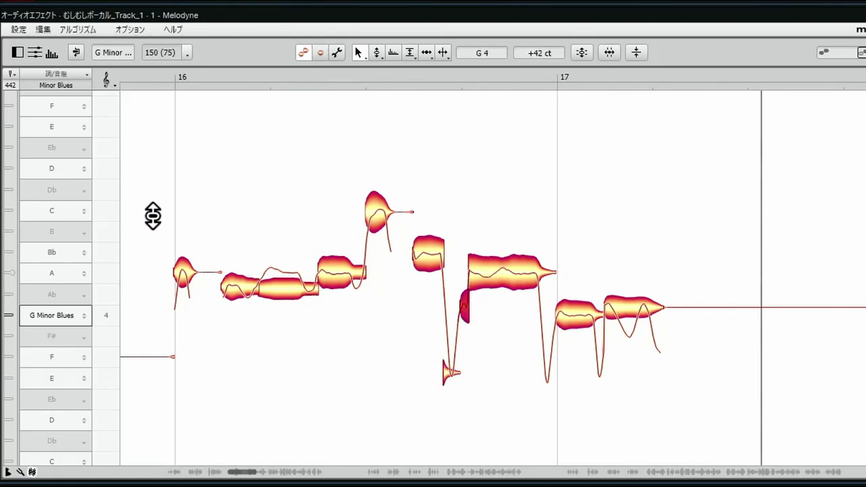
{"action": "key", "text": "space"}
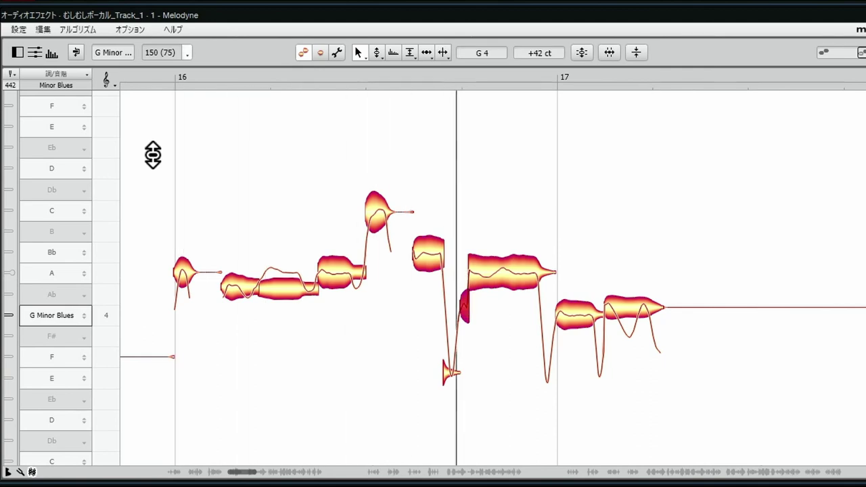
{"action": "key", "text": "space"}
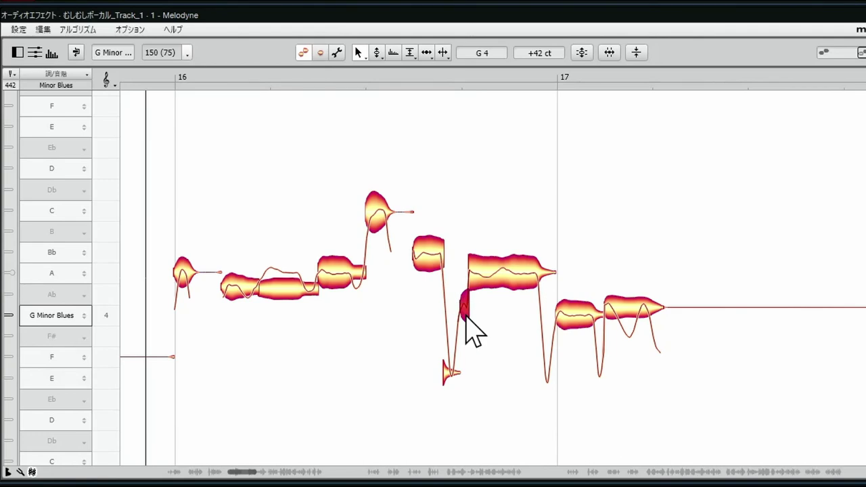
{"action": "left_click_drag", "start_coordinate": [465, 315], "coordinate": [472, 304]}
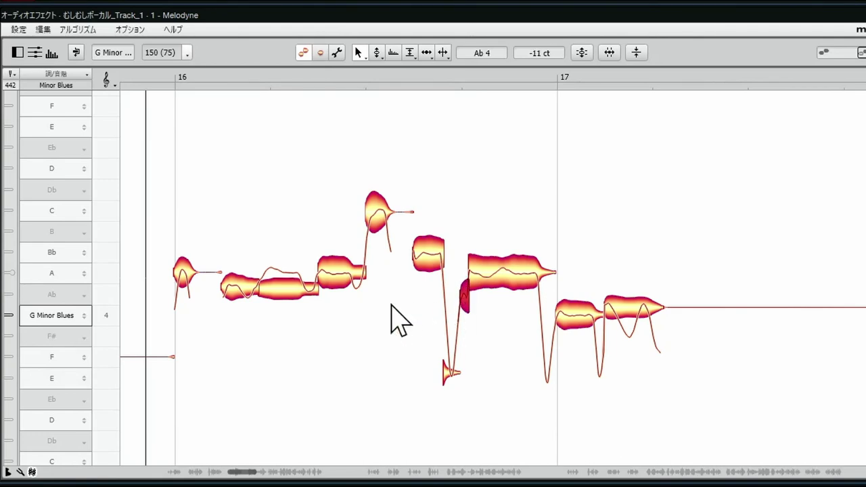
{"action": "key", "text": "space"}
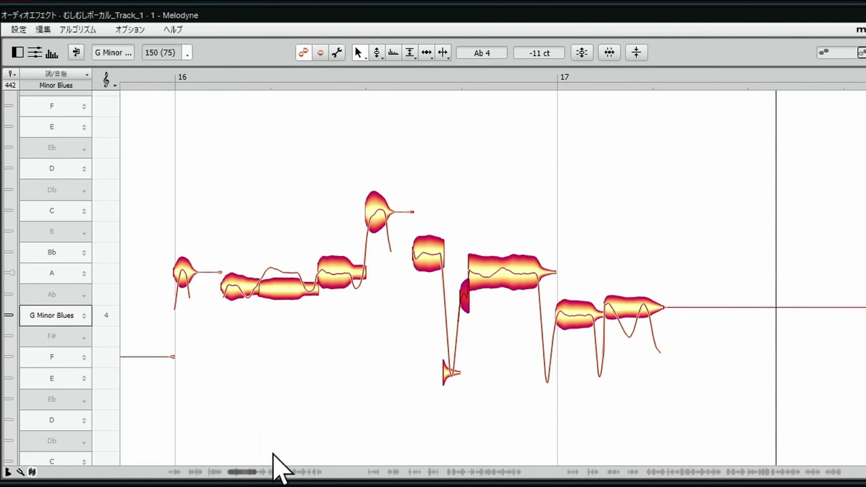
Play the phrase running through bars 18 and 19.
{"action": "left_click_drag", "start_coordinate": [242, 474], "coordinate": [259, 473]}
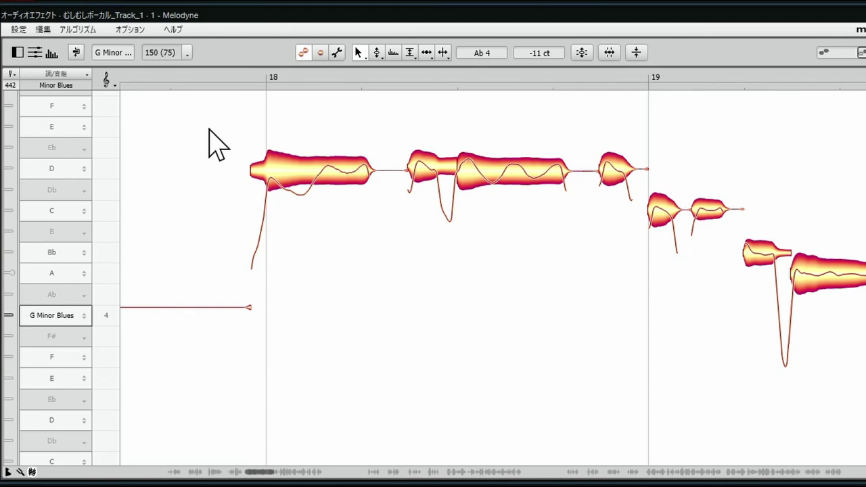
{"action": "key", "text": "space"}
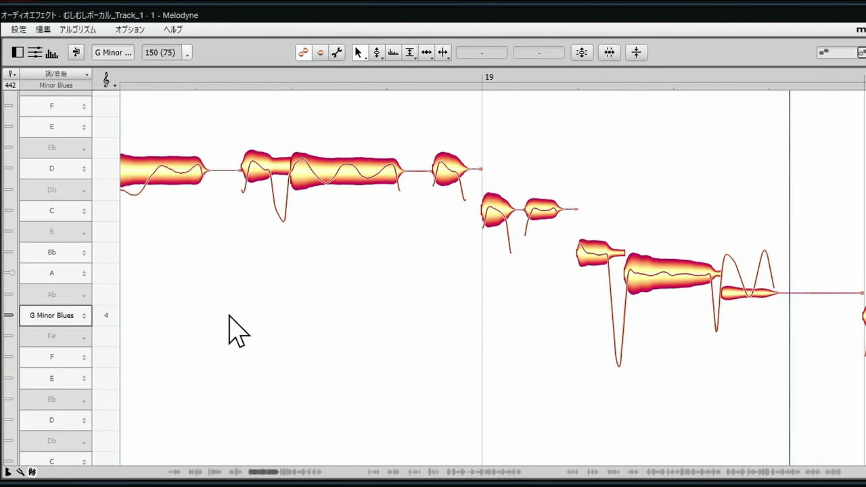
{"action": "key", "text": "space"}
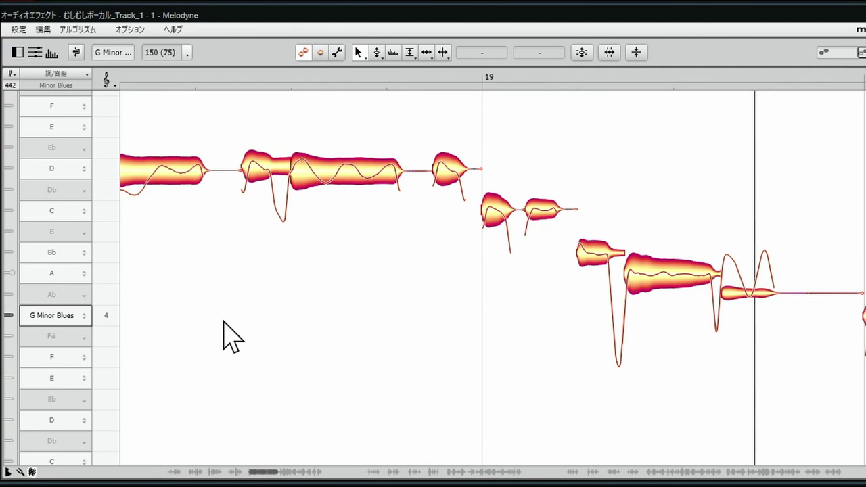
Reduce the amplitude of bar 19's second note to -7.32 dB, play the phrase, and reduce it further.
{"action": "left_click", "coordinate": [546, 215]}
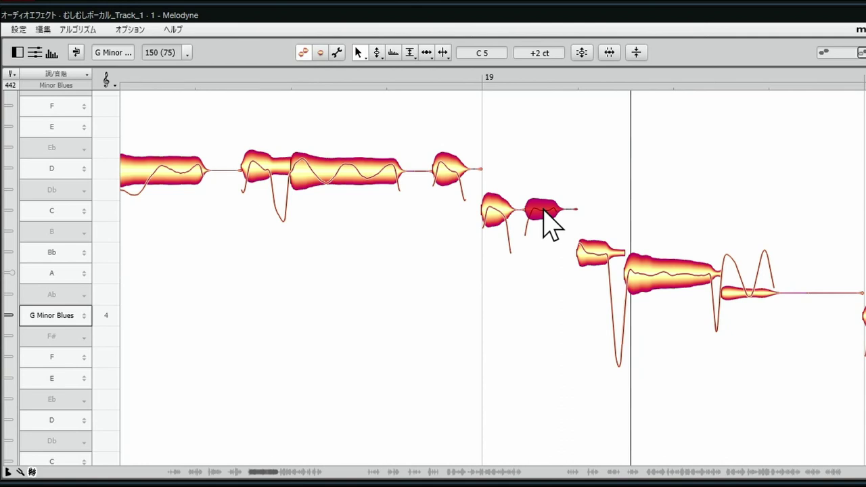
{"action": "left_click", "coordinate": [409, 53]}
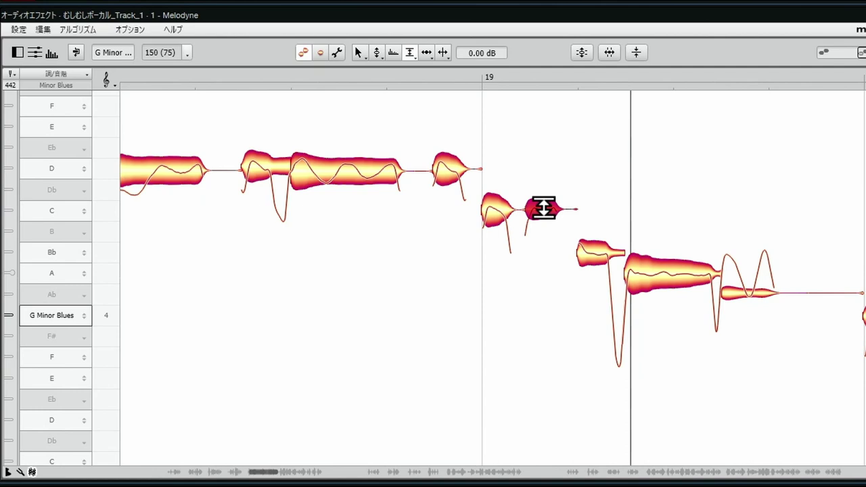
{"action": "left_click_drag", "start_coordinate": [543, 208], "coordinate": [544, 252]}
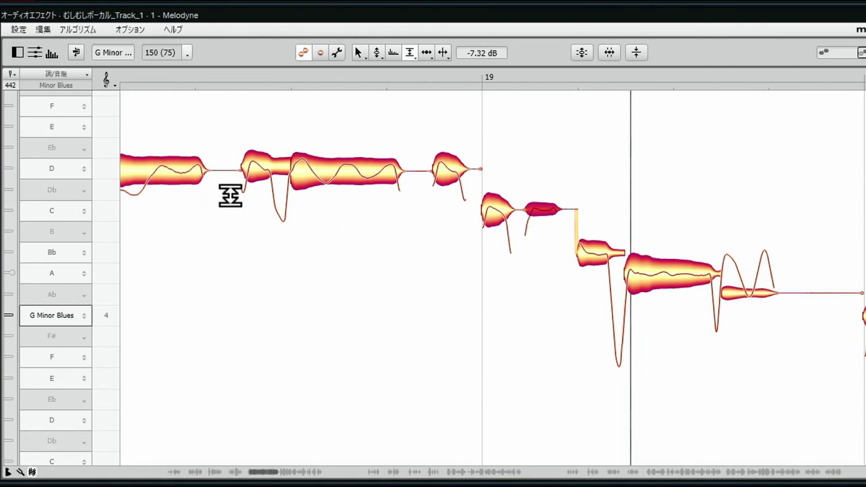
{"action": "key", "text": "space"}
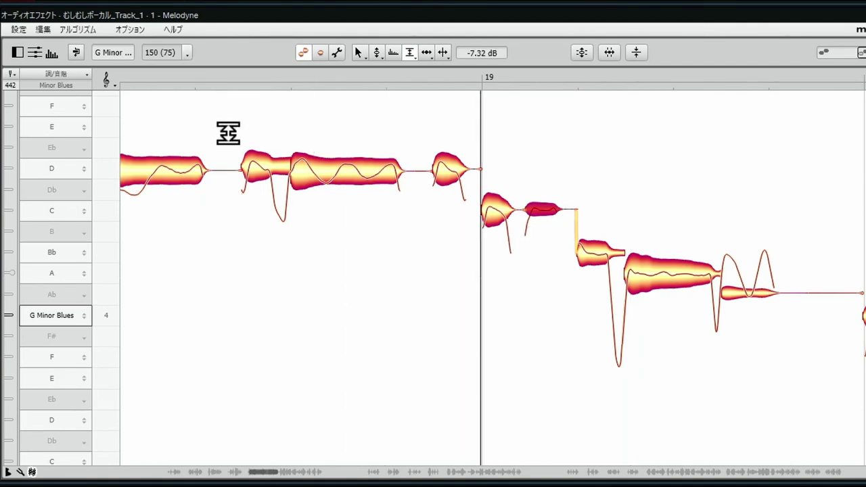
{"action": "double_click", "coordinate": [311, 318]}
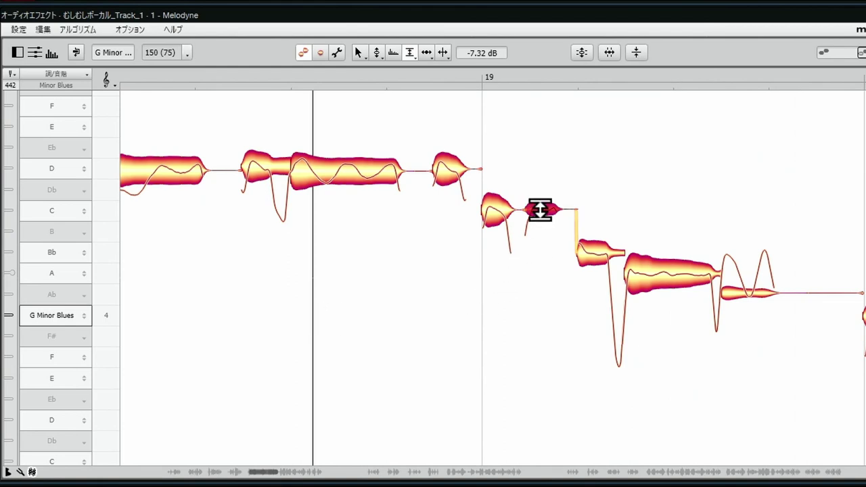
{"action": "left_click_drag", "start_coordinate": [540, 210], "coordinate": [537, 242]}
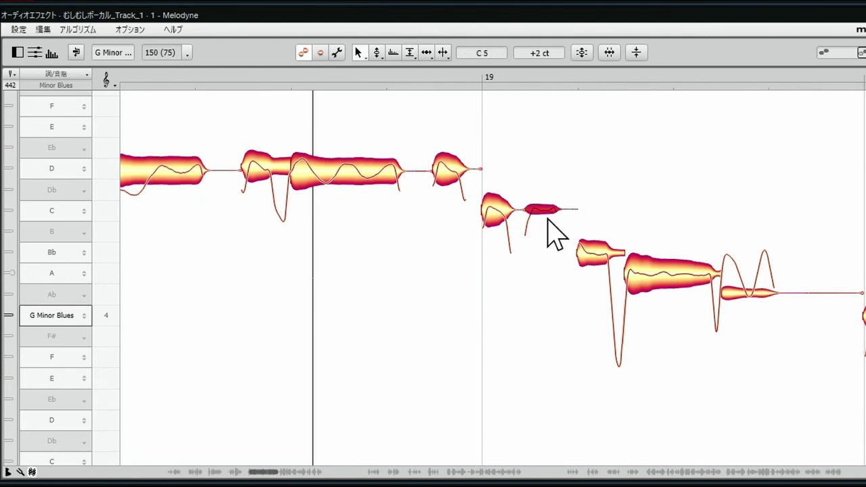
Lower the pitch of bar 19's quieted second note to C 5 at -25 ct and play the phrase.
{"action": "left_click_drag", "start_coordinate": [548, 213], "coordinate": [554, 215]}
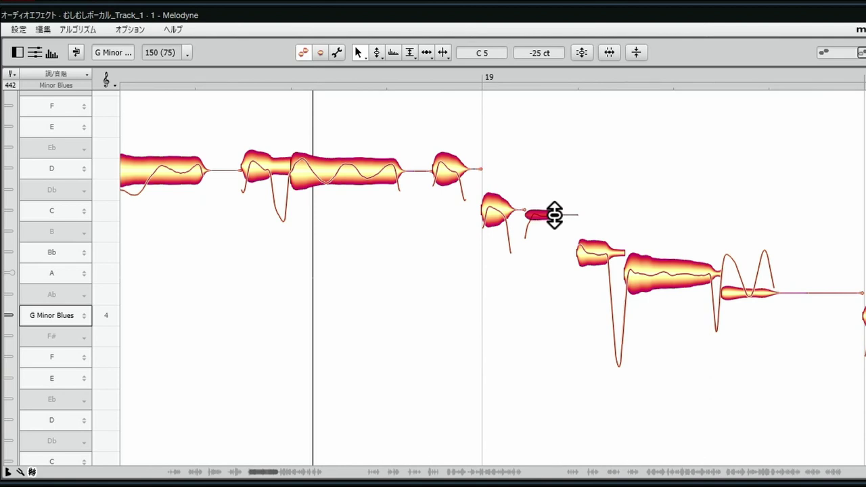
{"action": "key", "text": "space"}
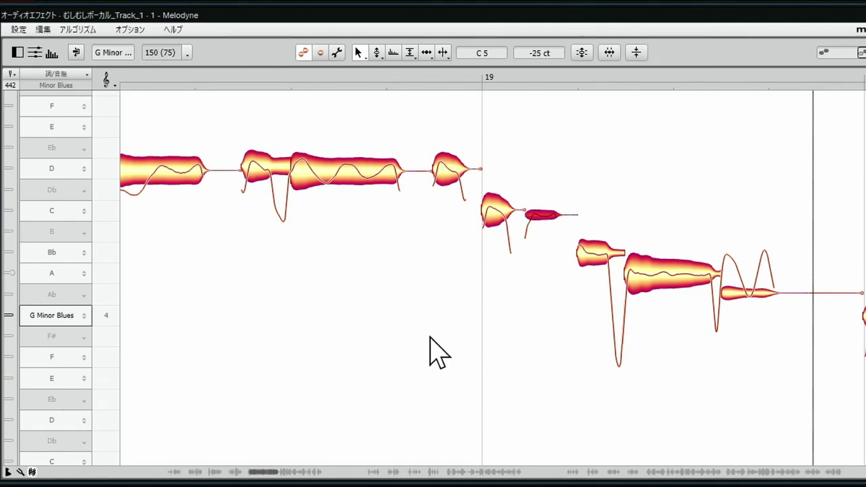
{"action": "key", "text": "space"}
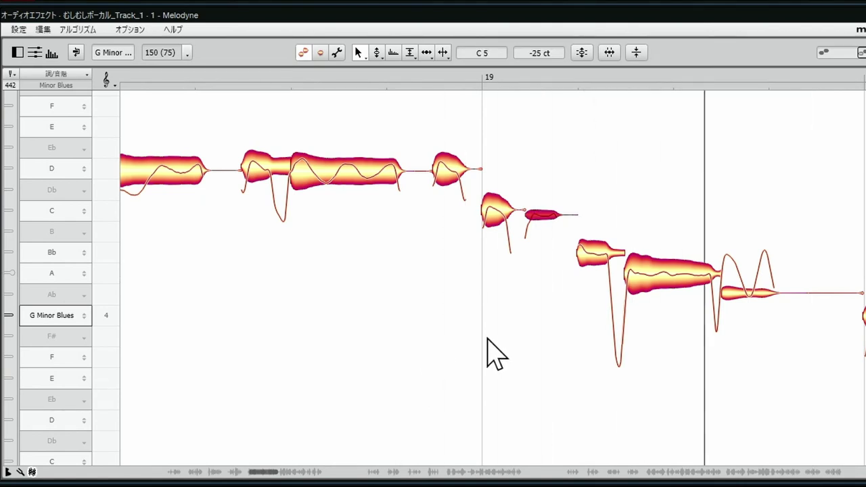
{"action": "key", "text": "space"}
{"action": "left_click", "coordinate": [509, 340]}
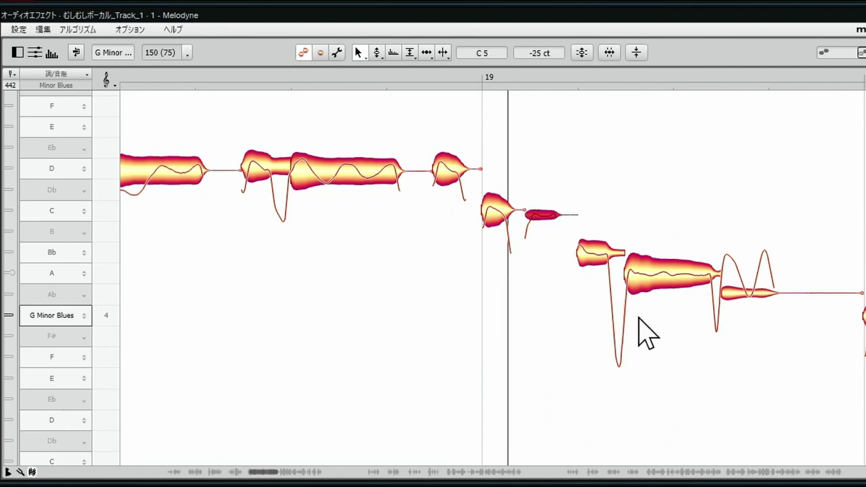
Audition the long A 4 note of bar 19 at -9.60 dB, settle its amplitude on -7.92 dB, and play the phrase.
{"action": "left_click", "coordinate": [660, 277]}
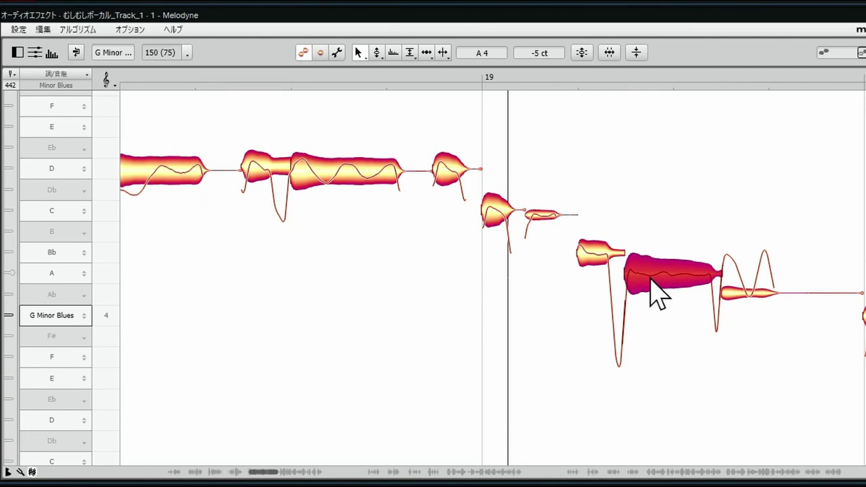
{"action": "key", "text": "F4"}
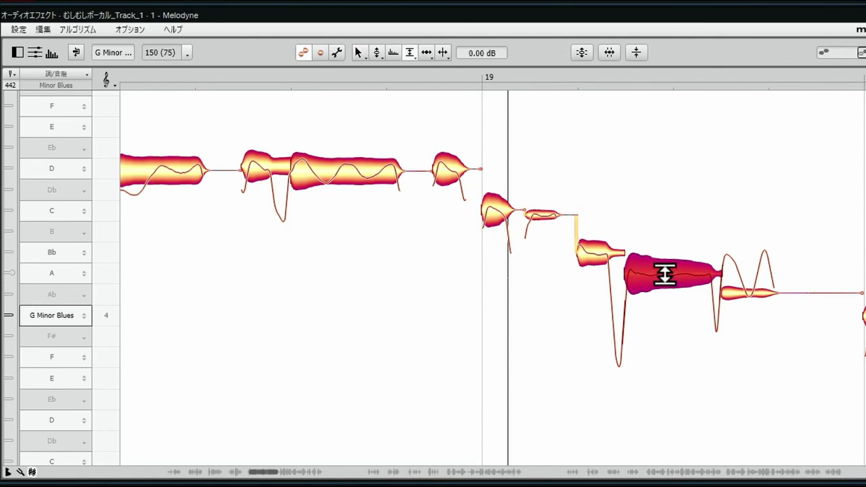
{"action": "left_click_drag", "start_coordinate": [665, 273], "coordinate": [665, 332]}
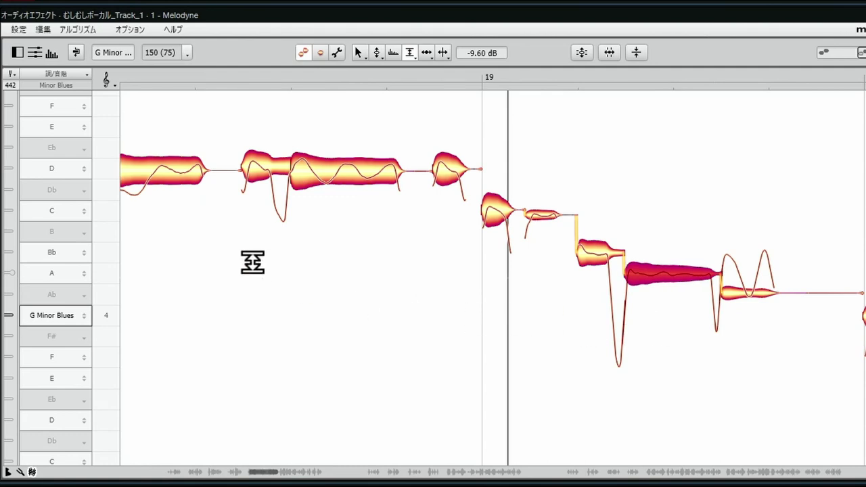
{"action": "double_click", "coordinate": [228, 288]}
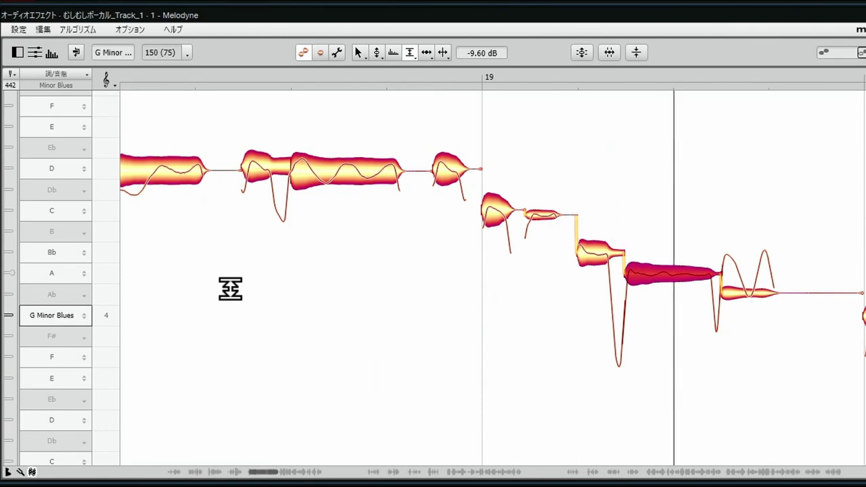
{"action": "scroll", "coordinate": [660, 297], "scroll_direction": "up", "scroll_amount": 1}
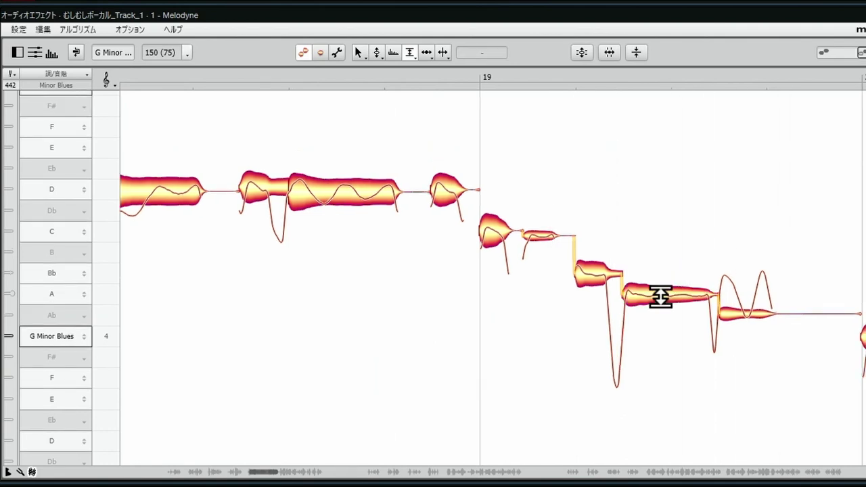
{"action": "left_click", "coordinate": [662, 296]}
{"action": "left_click_drag", "start_coordinate": [663, 295], "coordinate": [663, 285]}
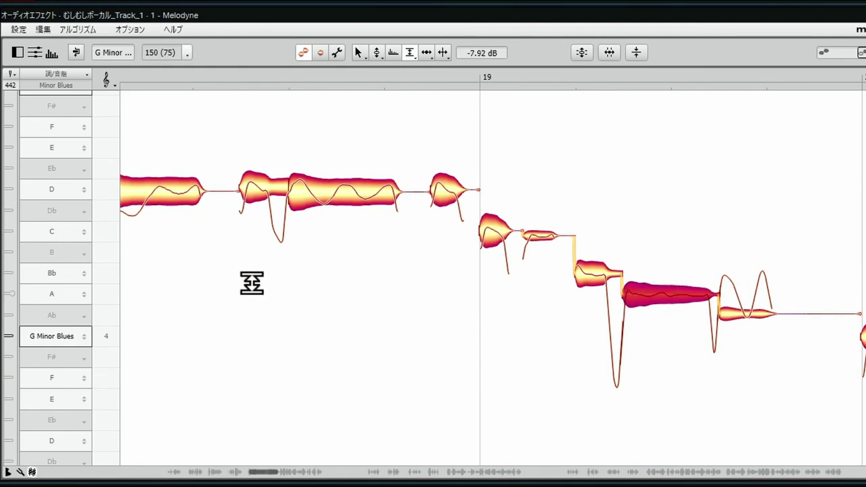
{"action": "key", "text": "space"}
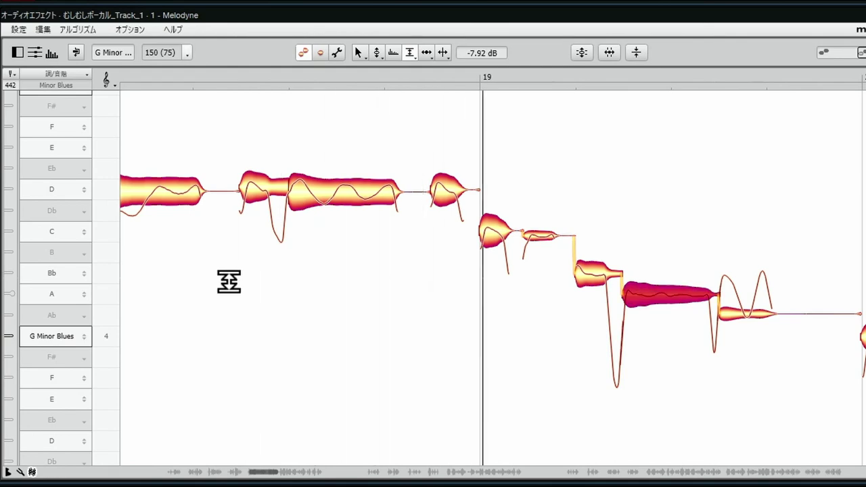
{"action": "key", "text": "space"}
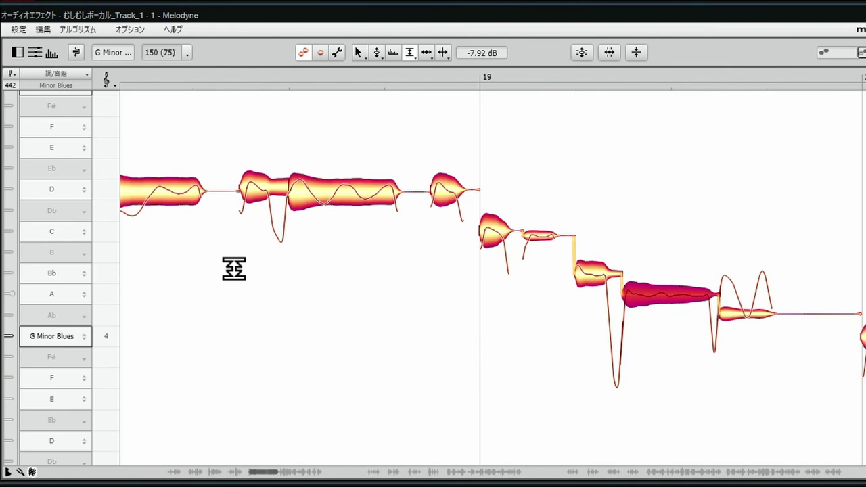
Try lowering the last note of bar 25 to E 4 at +40 ct and play the phrase.
{"action": "left_click", "coordinate": [636, 223]}
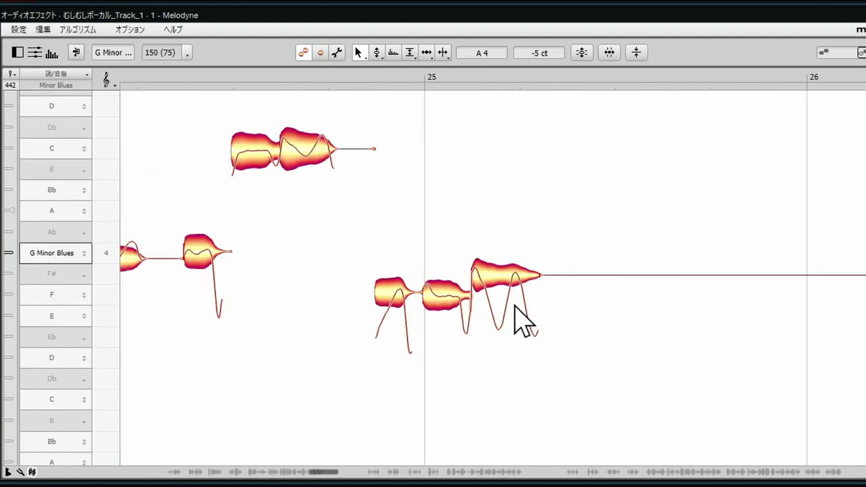
{"action": "left_click", "coordinate": [496, 280]}
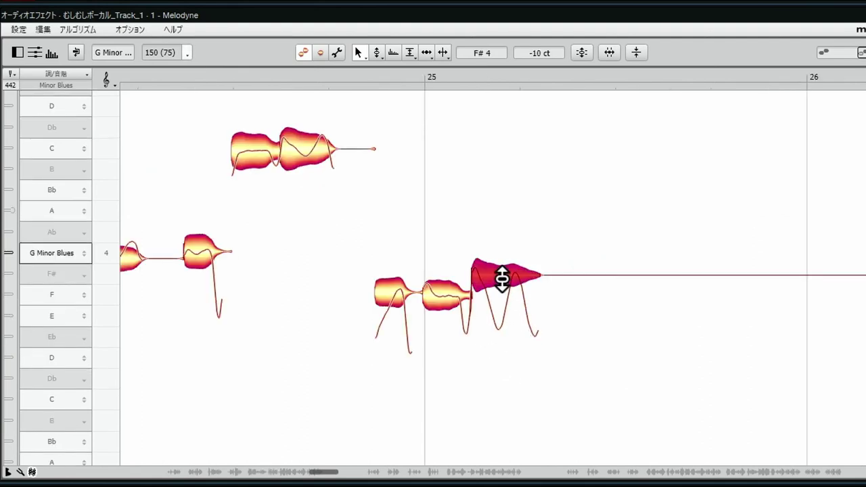
{"action": "left_click_drag", "start_coordinate": [501, 277], "coordinate": [501, 308]}
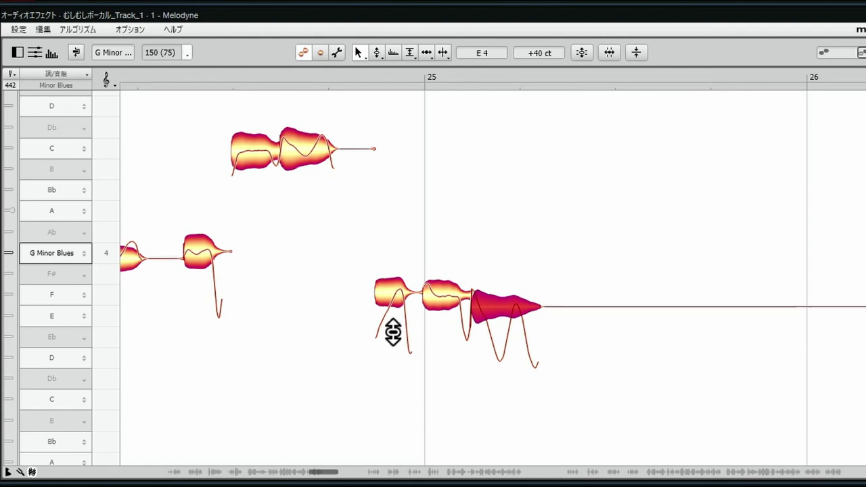
{"action": "key", "text": "space"}
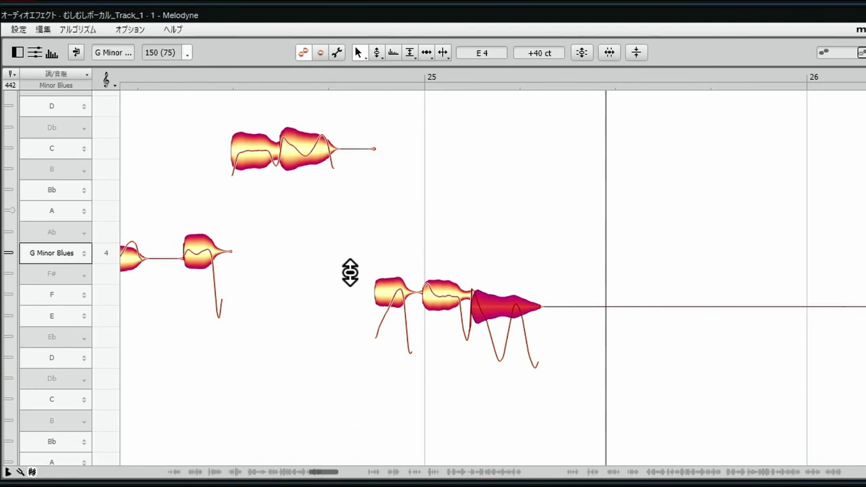
Restore the last note of bar 25 to its original by reverting all of its changes.
{"action": "right_click", "coordinate": [490, 296]}
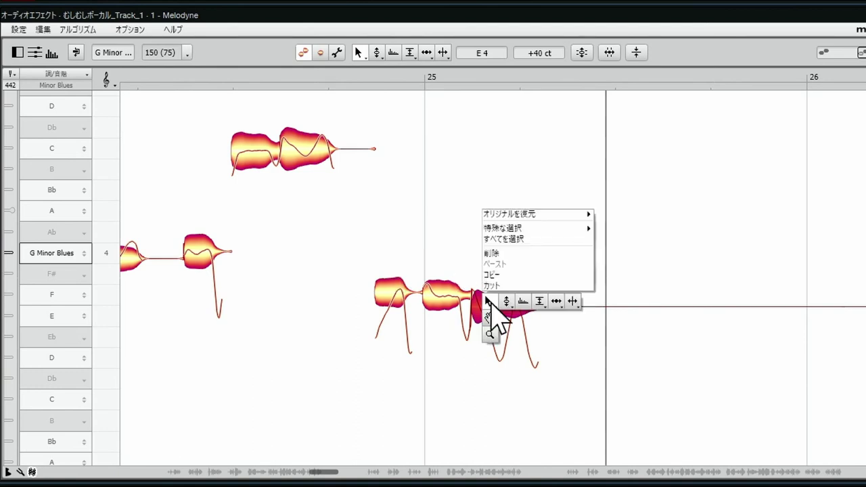
{"action": "mouse_move", "coordinate": [528, 215]}
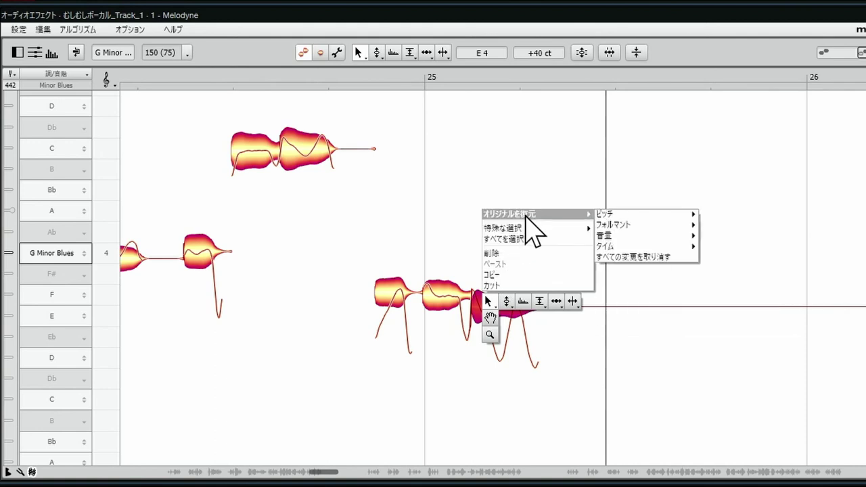
{"action": "left_click", "coordinate": [610, 256]}
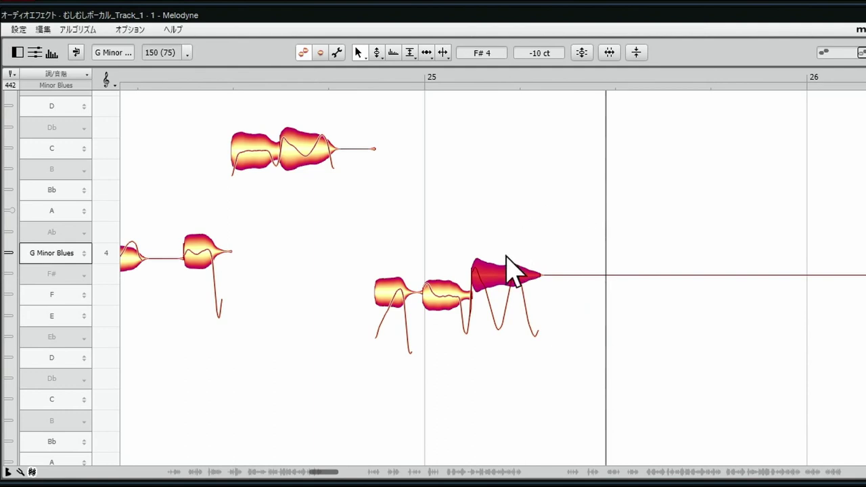
Try lowering the last note of bar 25 to E 4 at -22 ct and compare the edit with the original.
{"action": "left_click_drag", "start_coordinate": [500, 275], "coordinate": [506, 317]}
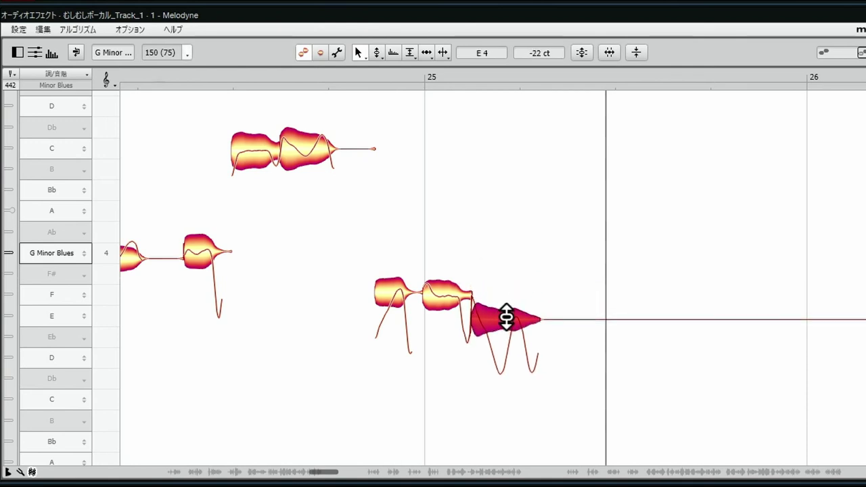
{"action": "left_click", "coordinate": [76, 52]}
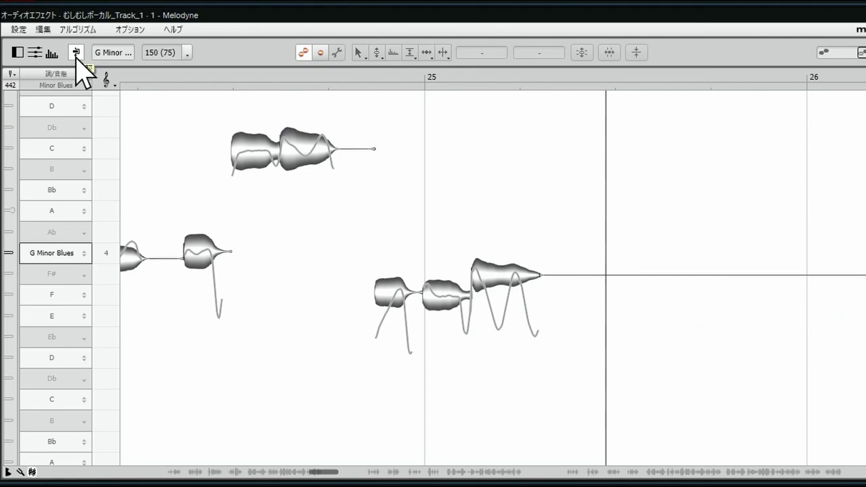
{"action": "left_click", "coordinate": [76, 53]}
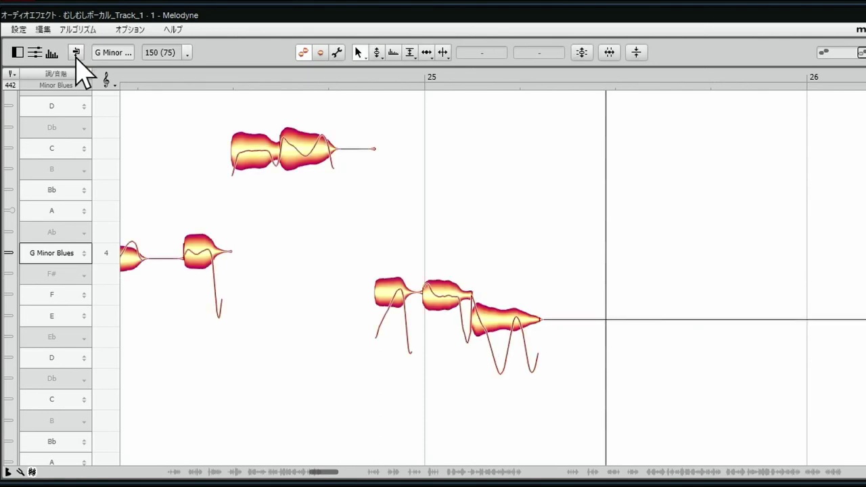
{"action": "left_click", "coordinate": [75, 53]}
{"action": "left_click", "coordinate": [76, 53]}
Assign 9 (Num) as the shortcut for すべての変更を取り消す under オリジナルを復元 in the shortcut preferences.
{"action": "left_click", "coordinate": [19, 29]}
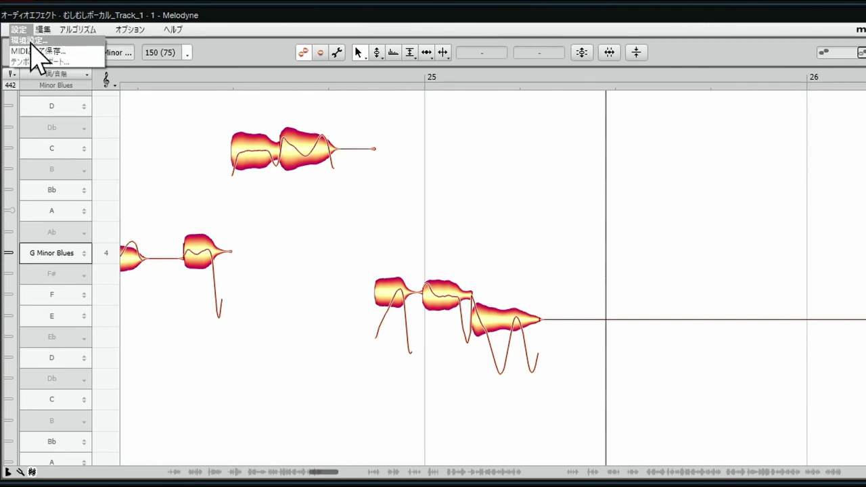
{"action": "left_click", "coordinate": [29, 40]}
{"action": "left_click", "coordinate": [375, 33]}
{"action": "left_click", "coordinate": [373, 53]}
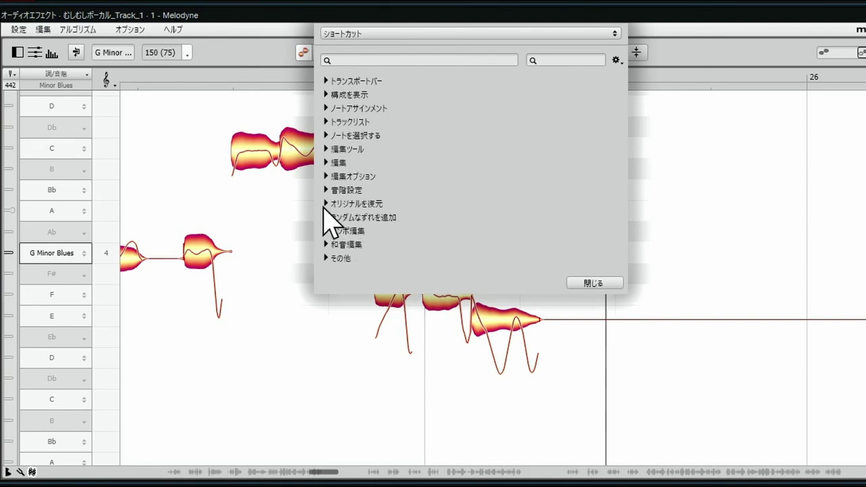
{"action": "left_click", "coordinate": [324, 203]}
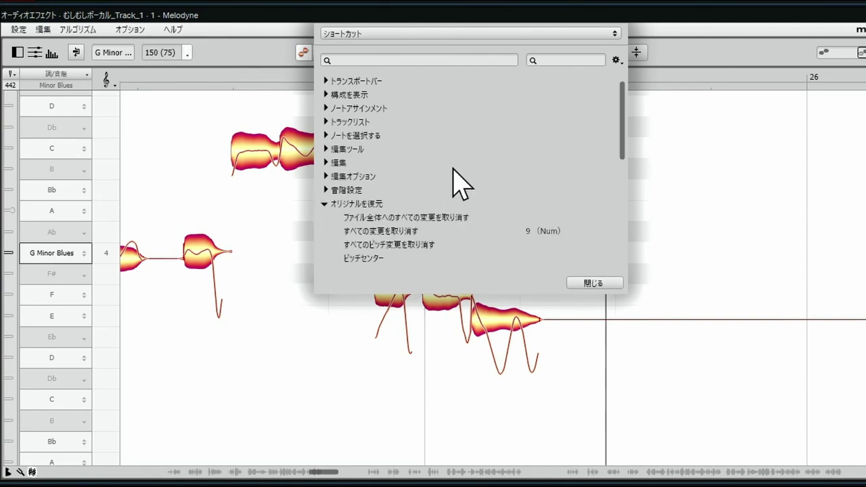
{"action": "scroll", "coordinate": [452, 177], "scroll_direction": "down", "scroll_amount": 1}
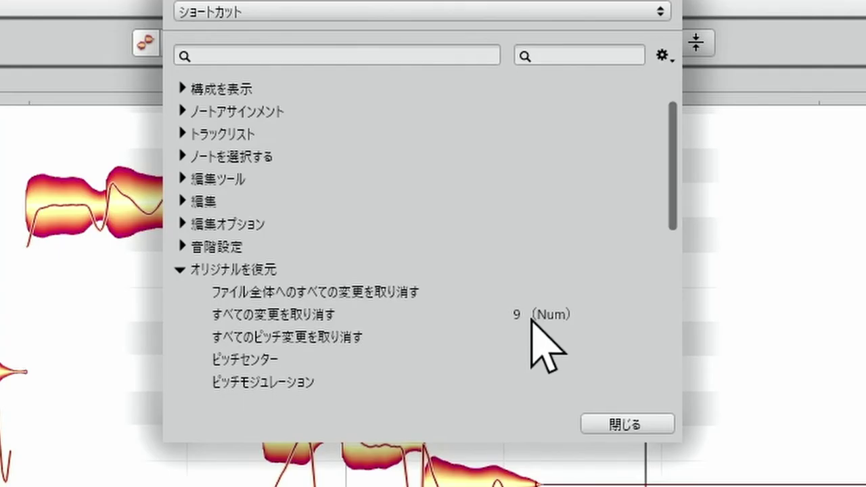
{"action": "left_click", "coordinate": [531, 318]}
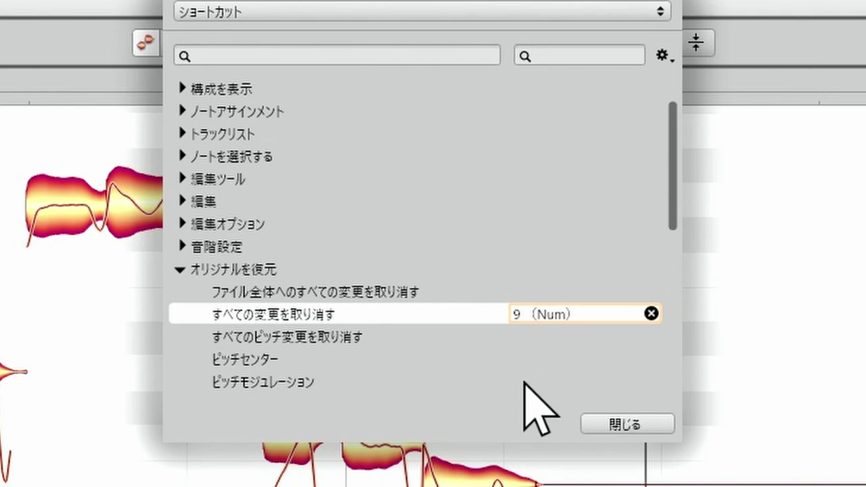
{"action": "key", "text": "KP_8"}
{"action": "key", "text": "KP_9"}
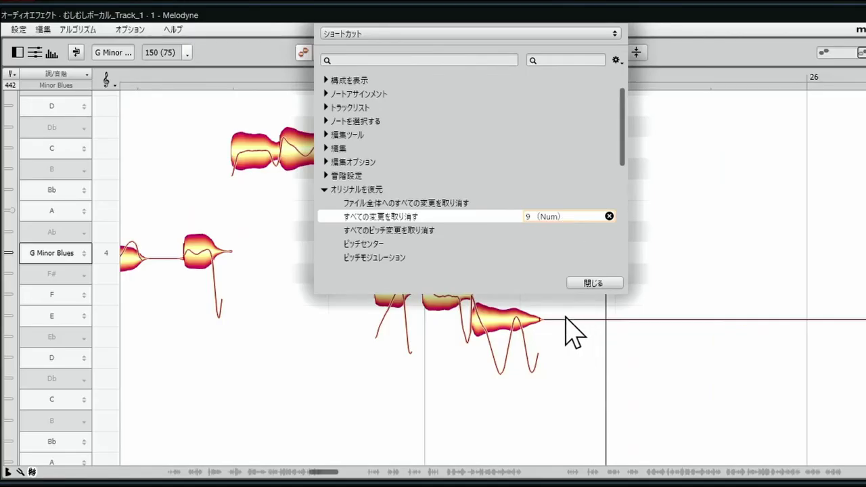
{"action": "left_click", "coordinate": [586, 284]}
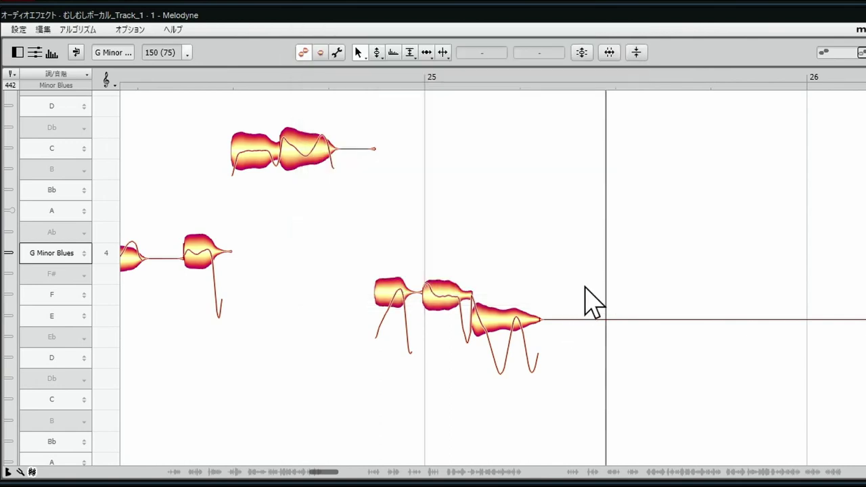
Restore the last note of bar 25 to F# 4 at -10 ct, then try raising it and undo that move.
{"action": "left_click", "coordinate": [510, 330]}
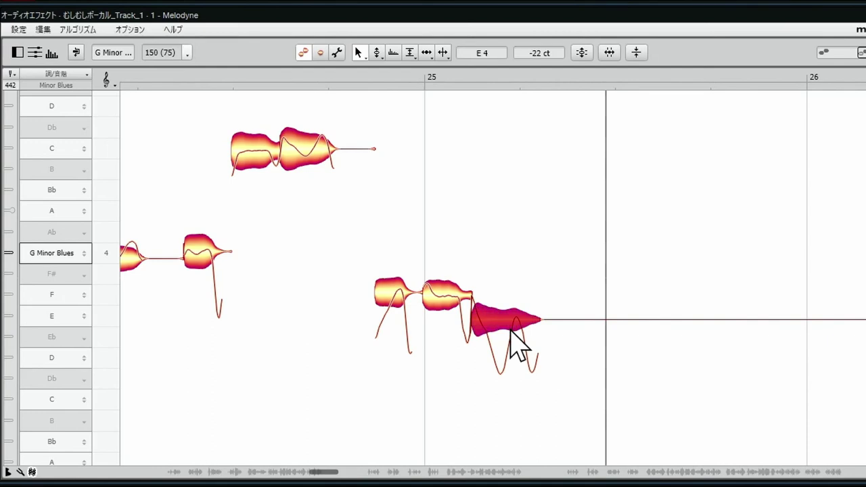
{"action": "key", "text": "Up"}
{"action": "key", "text": "Up"}
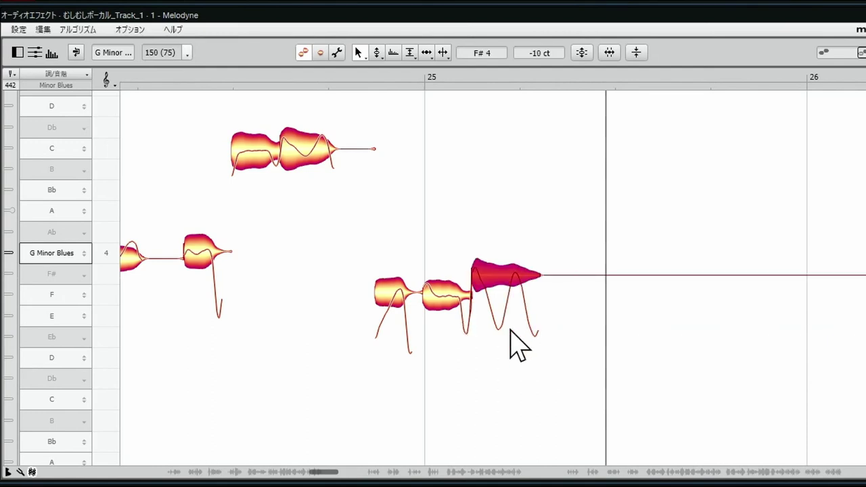
{"action": "left_click_drag", "start_coordinate": [494, 280], "coordinate": [503, 186]}
{"action": "key", "text": "ctrl+z"}
Select all C 5 notes plus all G 4 notes, then the whole range of notes above G 4, clearing each selection.
{"action": "left_click_drag", "start_coordinate": [406, 170], "coordinate": [643, 209]}
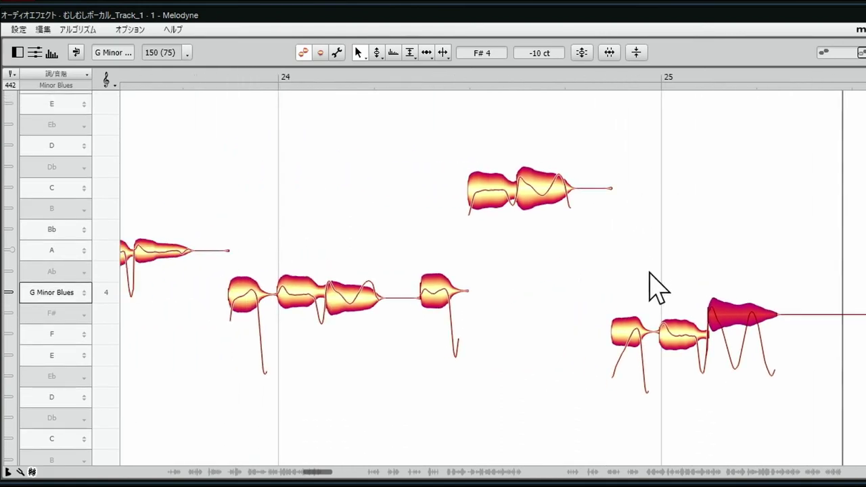
{"action": "double_click", "coordinate": [423, 95]}
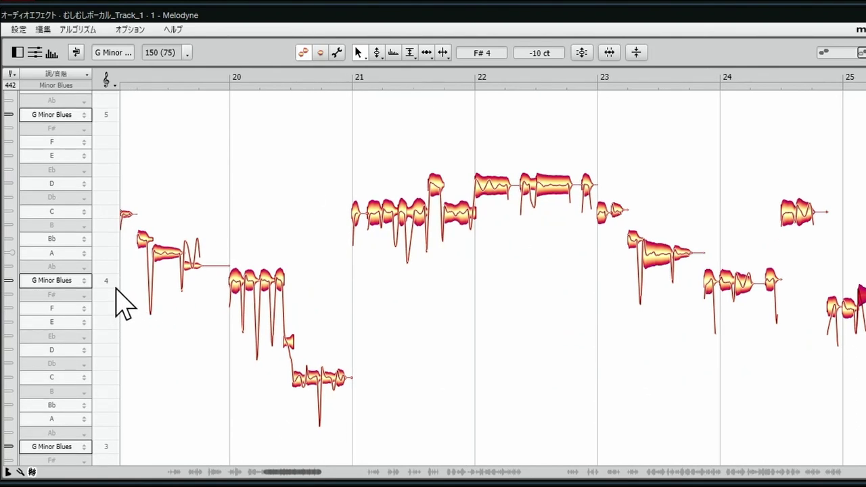
{"action": "scroll", "coordinate": [116, 300], "scroll_direction": "up", "scroll_amount": 1}
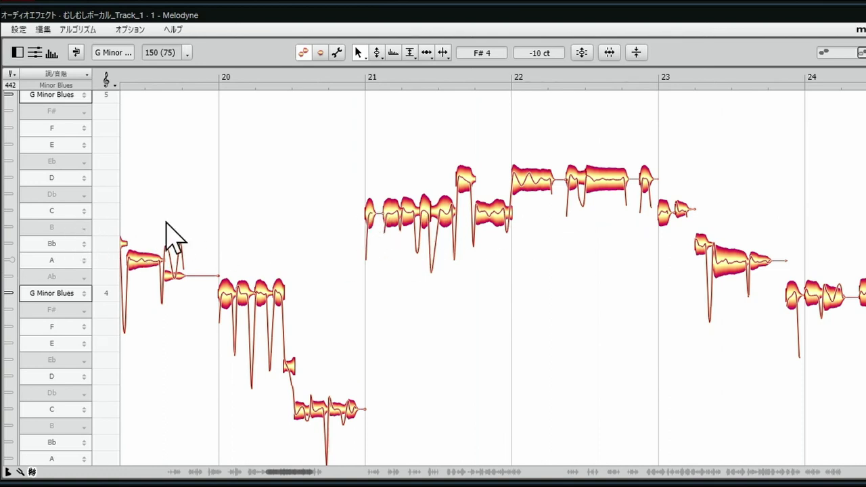
{"action": "double_click", "coordinate": [104, 211]}
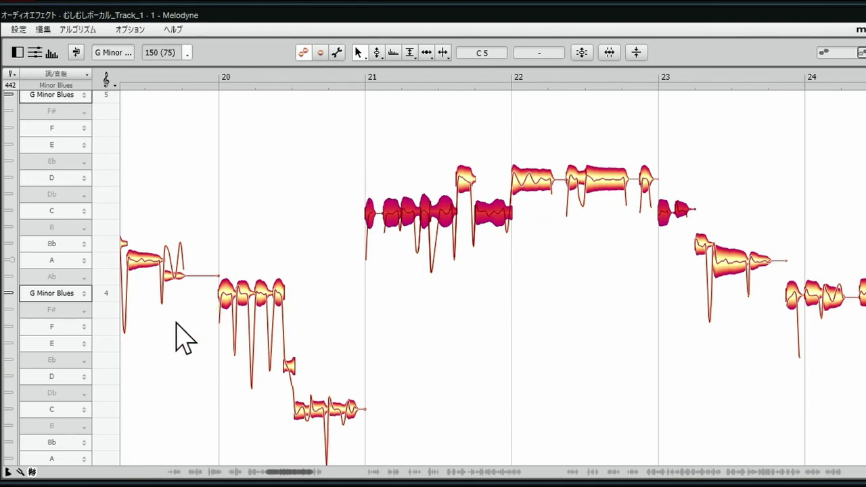
{"action": "double_click", "coordinate": [107, 293]}
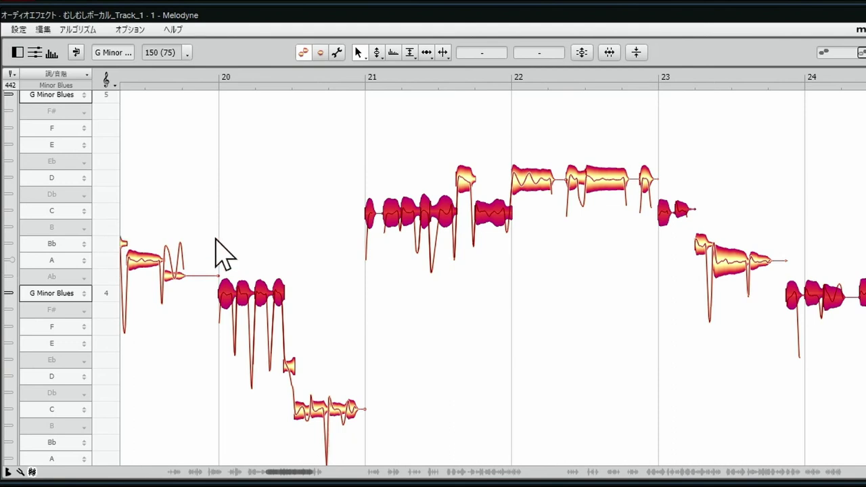
{"action": "left_click", "coordinate": [386, 271]}
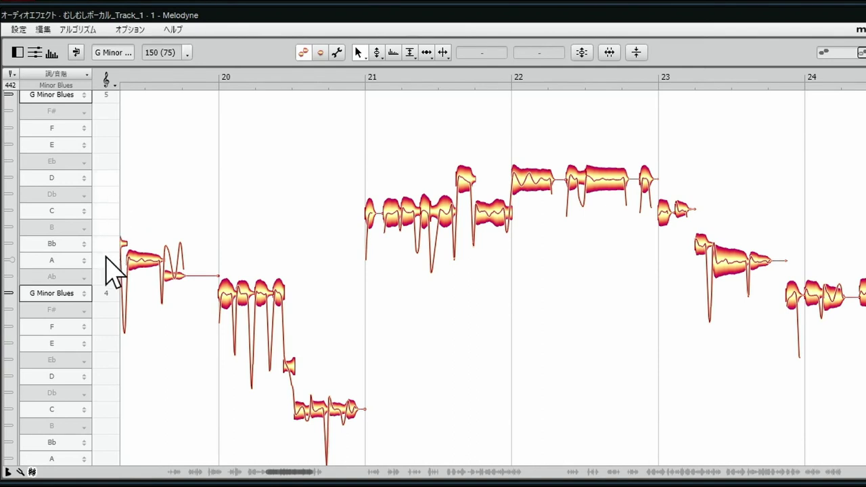
{"action": "left_click", "coordinate": [111, 291]}
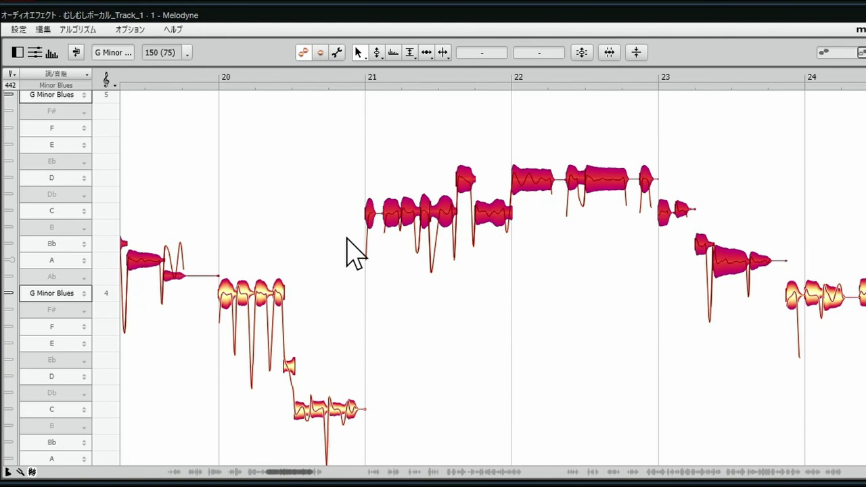
{"action": "left_click", "coordinate": [396, 330]}
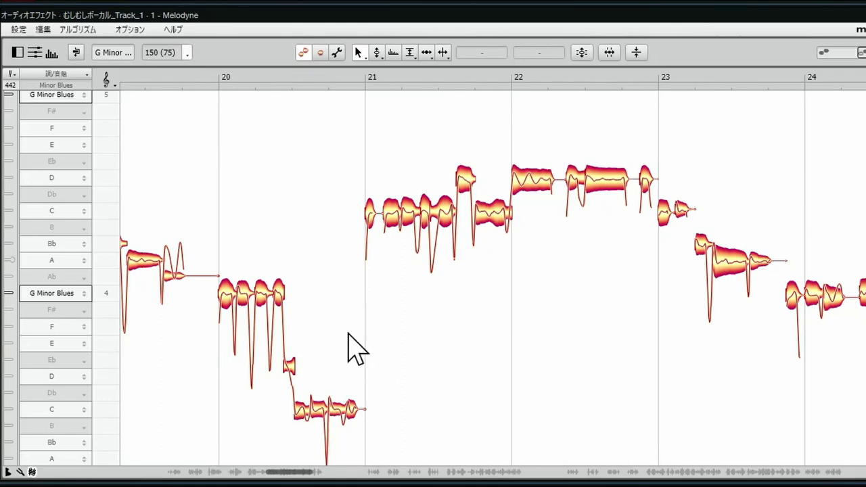
Select notes along a freehand path across bars 20 to 24, then clear the selection.
{"action": "left_click", "coordinate": [226, 298]}
{"action": "mouse_move", "coordinate": [226, 296]}
{"action": "left_mouse_down"}
{"action": "mouse_move", "coordinate": [290, 310]}
{"action": "mouse_move", "coordinate": [334, 302]}
{"action": "mouse_move", "coordinate": [348, 228]}
{"action": "mouse_move", "coordinate": [395, 227]}
{"action": "mouse_move", "coordinate": [442, 218]}
{"action": "mouse_move", "coordinate": [447, 207]}
{"action": "mouse_move", "coordinate": [470, 293]}
{"action": "mouse_move", "coordinate": [551, 299]}
{"action": "mouse_move", "coordinate": [708, 256]}
{"action": "mouse_move", "coordinate": [804, 253]}
{"action": "mouse_move", "coordinate": [820, 373]}
{"action": "mouse_move", "coordinate": [865, 301]}
{"action": "left_mouse_up"}
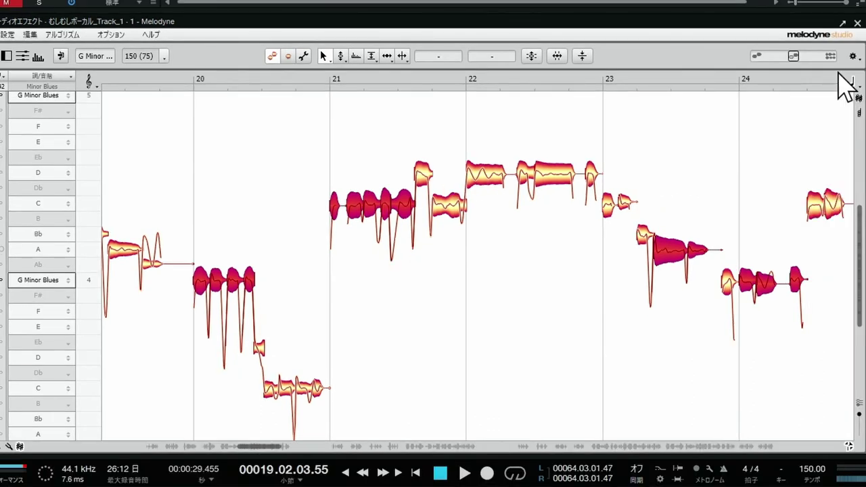
{"action": "left_click", "coordinate": [845, 93]}
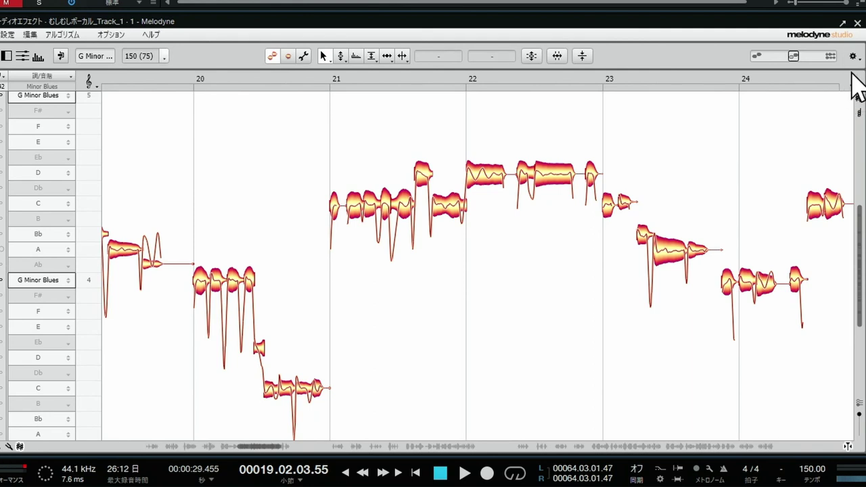
Adjust the start of bar 21's D 5 note slightly and disconnect it from the preceding C 5 note with the separation type tool.
{"action": "left_click", "coordinate": [423, 170]}
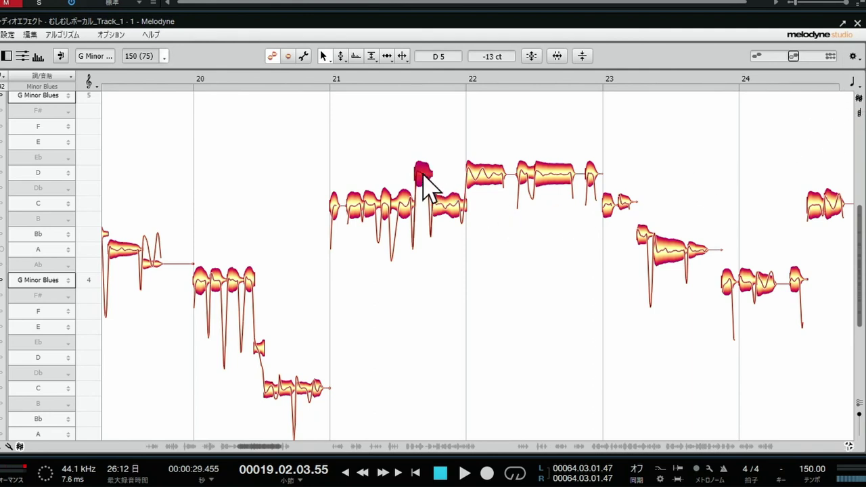
{"action": "mouse_move", "coordinate": [423, 174]}
{"action": "left_mouse_down"}
{"action": "mouse_move", "coordinate": [415, 170]}
{"action": "mouse_move", "coordinate": [427, 170]}
{"action": "left_mouse_up"}
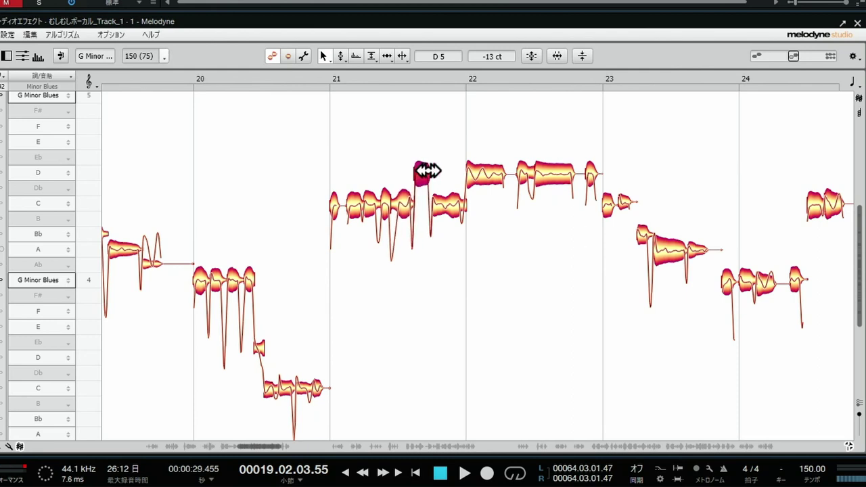
{"action": "left_click", "coordinate": [402, 62]}
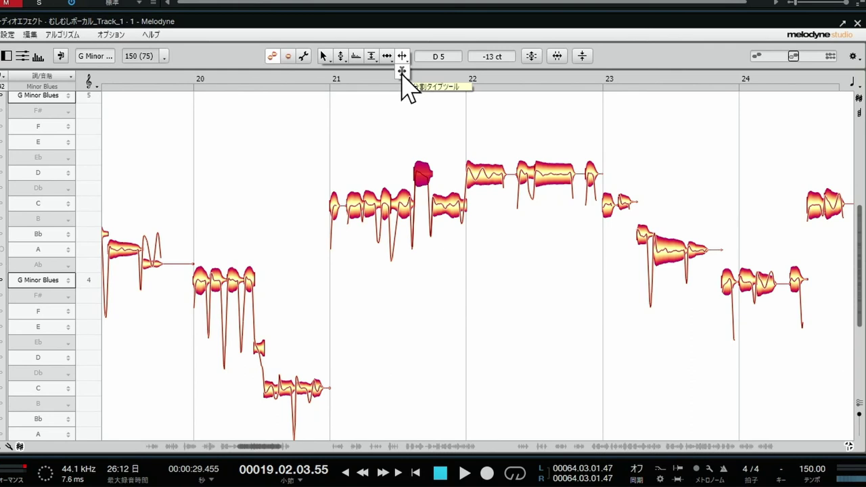
{"action": "left_click", "coordinate": [402, 71]}
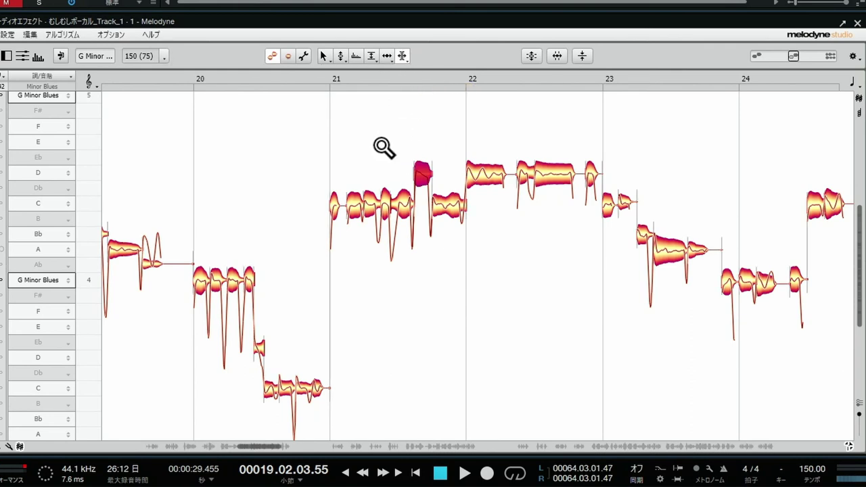
{"action": "left_click_drag", "start_coordinate": [383, 145], "coordinate": [570, 213]}
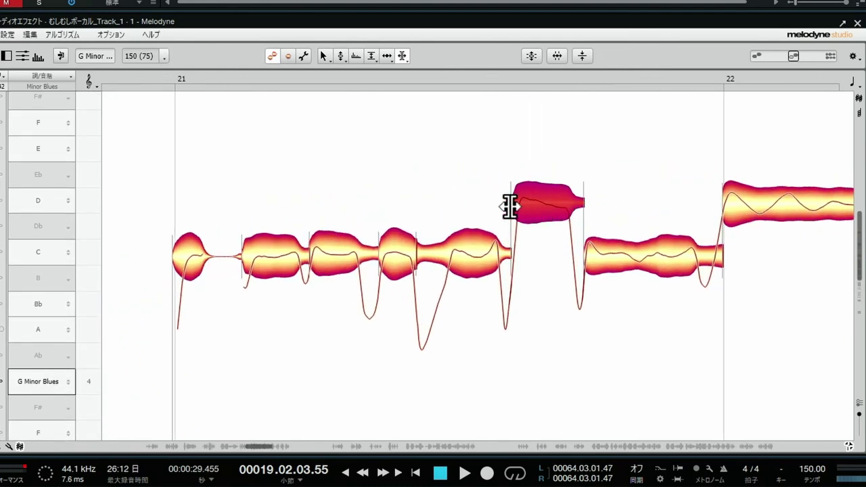
{"action": "left_click", "coordinate": [484, 246], "text": "shift"}
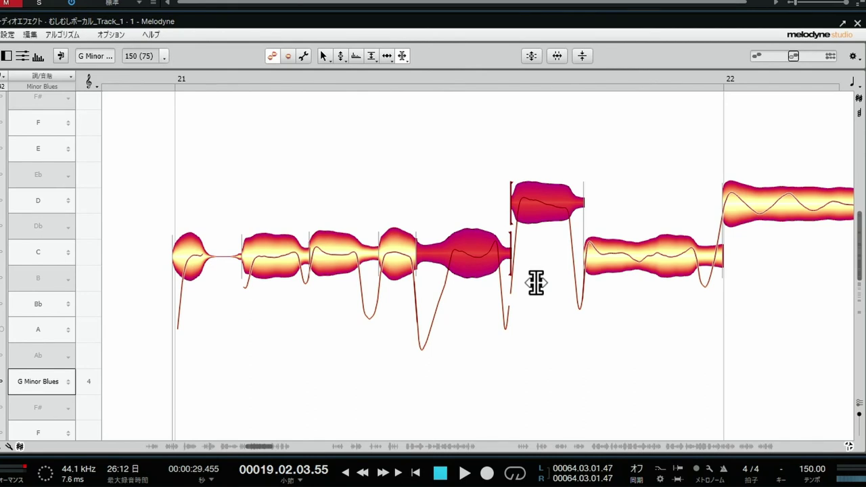
Try shifting the disconnected D 5 note of bar 21 in time and return it against the preceding C 5 note.
{"action": "left_click", "coordinate": [324, 57]}
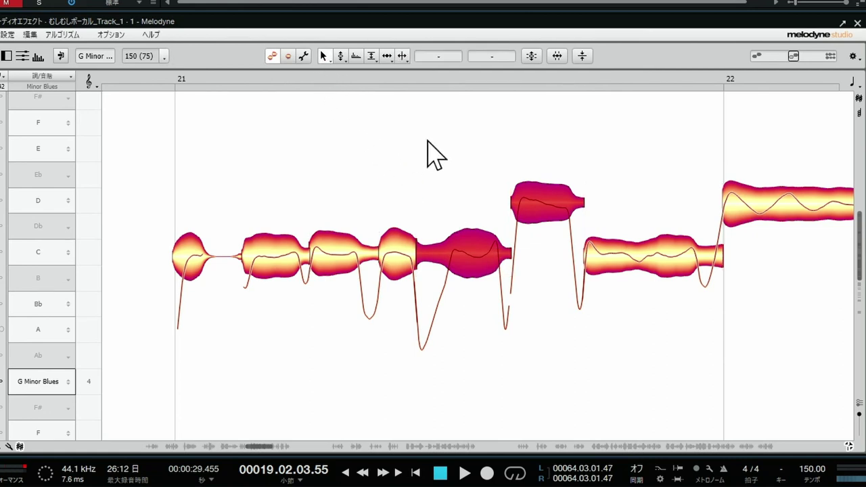
{"action": "left_click", "coordinate": [483, 155]}
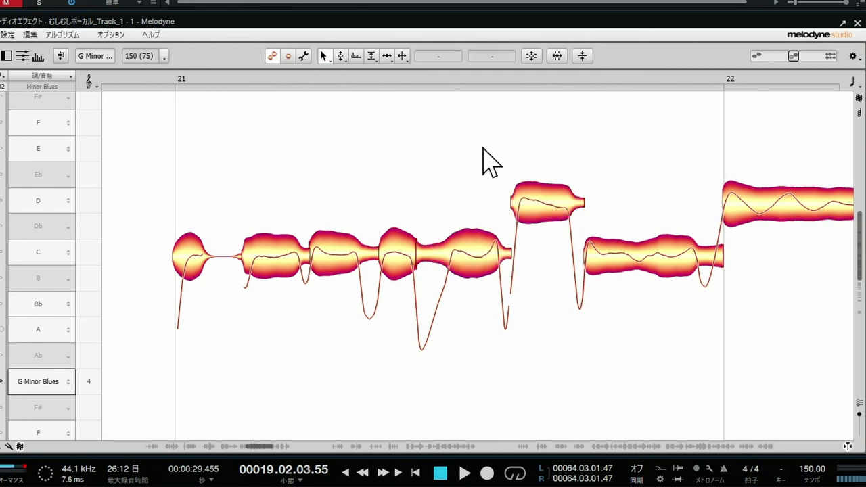
{"action": "left_click", "coordinate": [541, 220]}
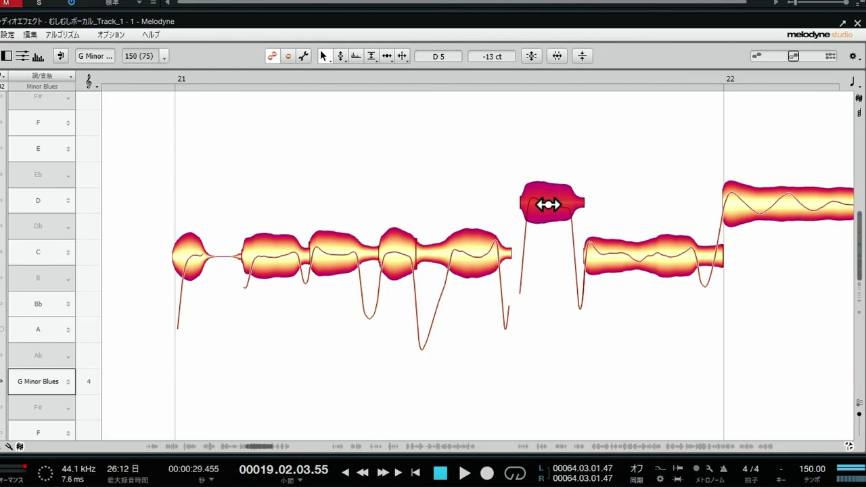
{"action": "mouse_move", "coordinate": [547, 202]}
{"action": "left_mouse_down"}
{"action": "mouse_move", "coordinate": [535, 204]}
{"action": "mouse_move", "coordinate": [547, 204]}
{"action": "mouse_move", "coordinate": [539, 202]}
{"action": "mouse_move", "coordinate": [542, 215]}
{"action": "left_mouse_up"}
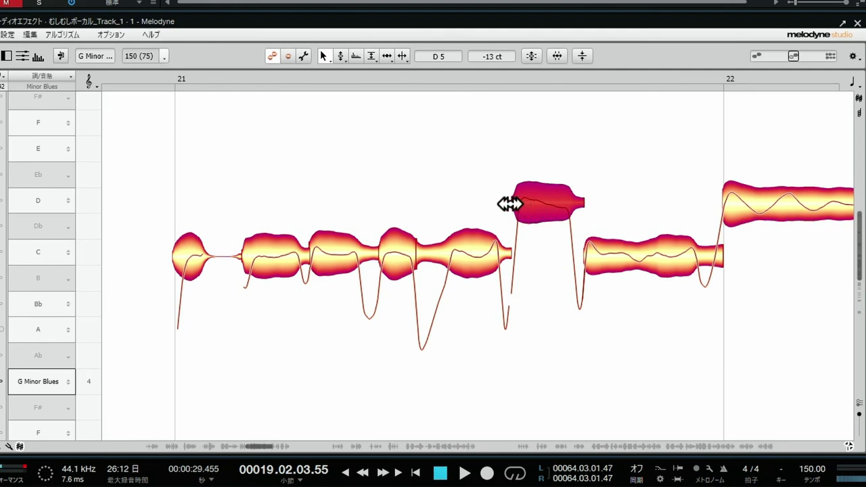
Split the C 5 note before bar 21's D 5 note at two points along its rising pitch curve.
{"action": "left_click", "coordinate": [402, 56]}
{"action": "left_click", "coordinate": [431, 254]}
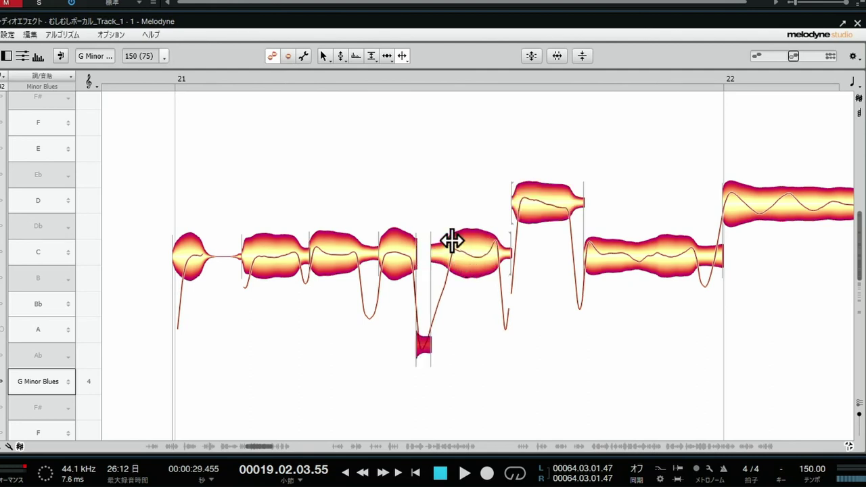
{"action": "double_click", "coordinate": [452, 241]}
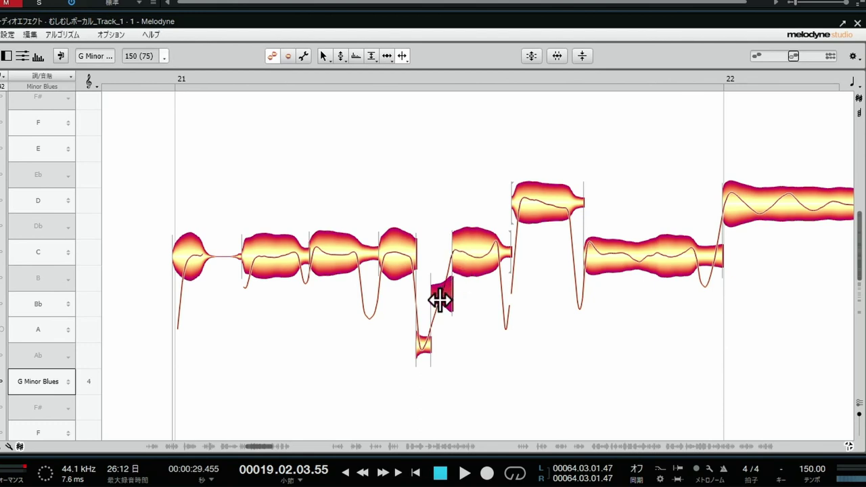
Choose the Fade tool and apply it to the short split note near B♭ on the rising pitch curve of bar 21.
{"action": "left_click", "coordinate": [372, 58]}
{"action": "left_click", "coordinate": [373, 61]}
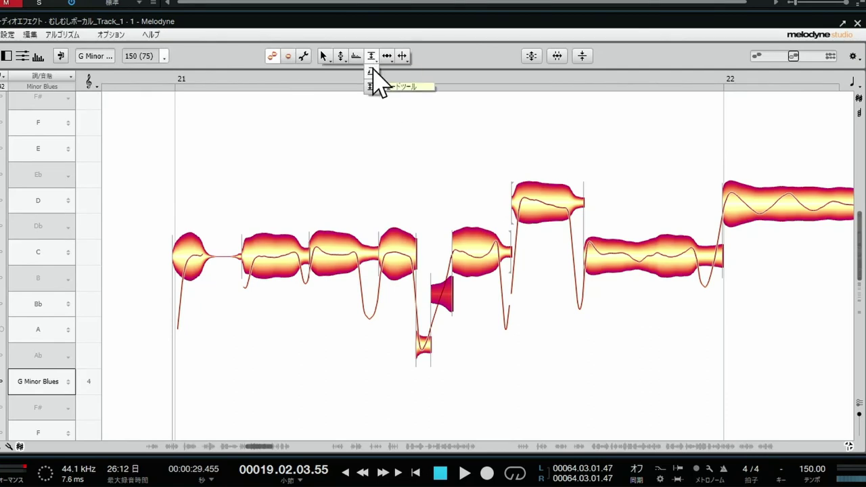
{"action": "left_click", "coordinate": [371, 60]}
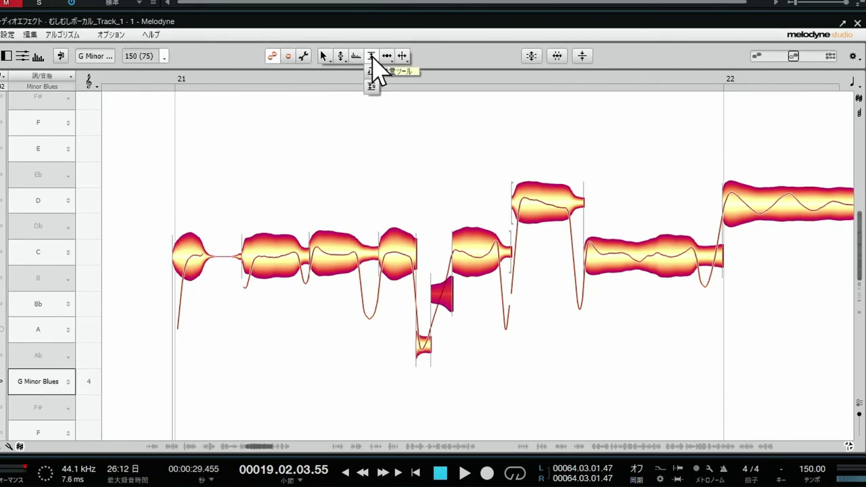
{"action": "left_click", "coordinate": [373, 72]}
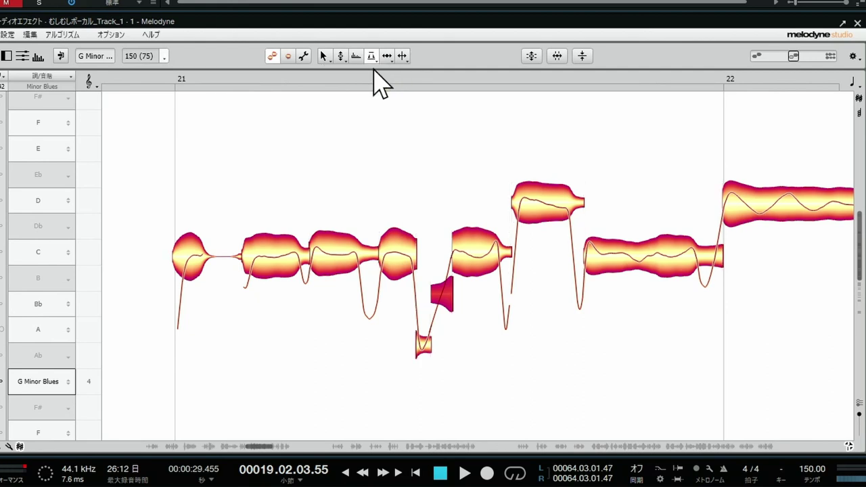
{"action": "left_click_drag", "start_coordinate": [467, 305], "coordinate": [620, 331]}
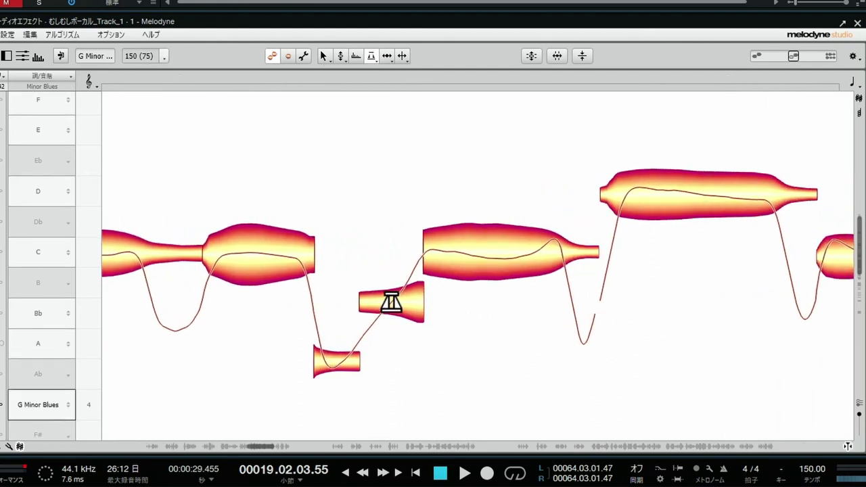
{"action": "left_click", "coordinate": [377, 301]}
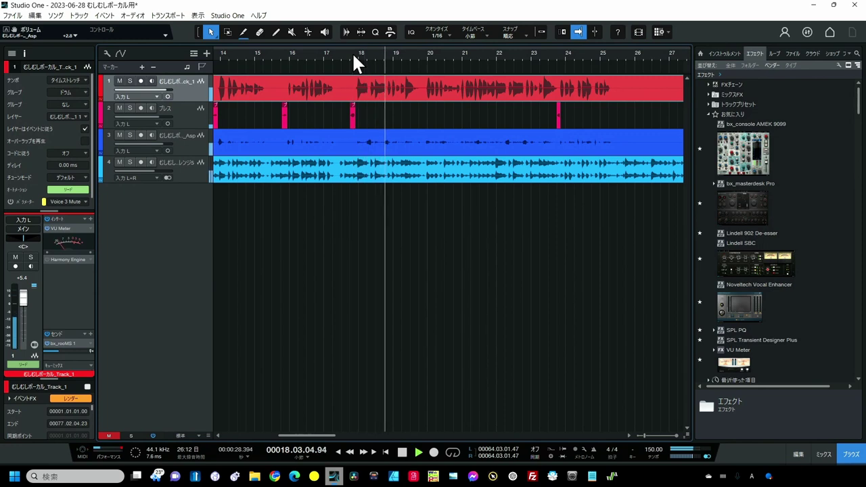
Split the main vocal event in Studio One just before bar 18 and just before bar 20, and select the phrase between the cuts.
{"action": "key", "text": "space"}
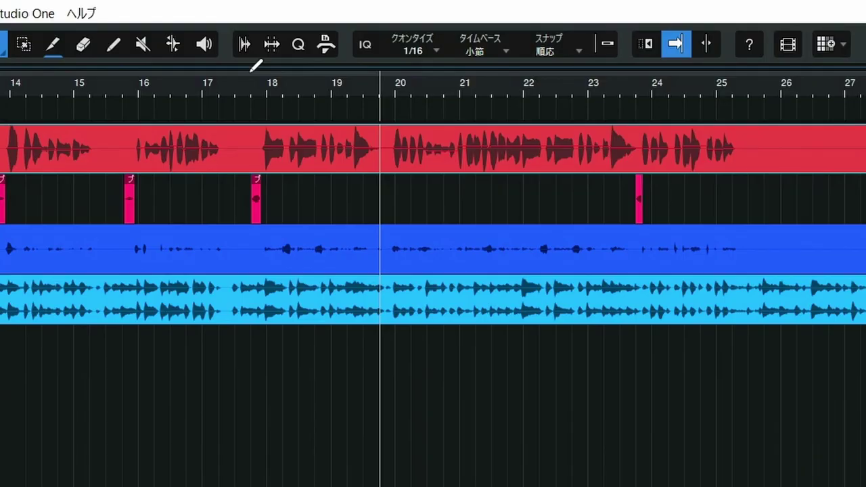
{"action": "left_click", "coordinate": [53, 45]}
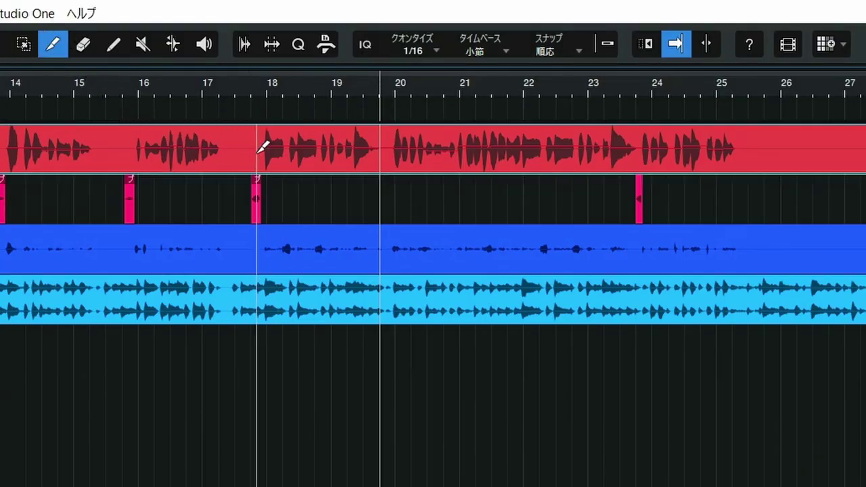
{"action": "left_click_drag", "start_coordinate": [258, 152], "coordinate": [385, 150]}
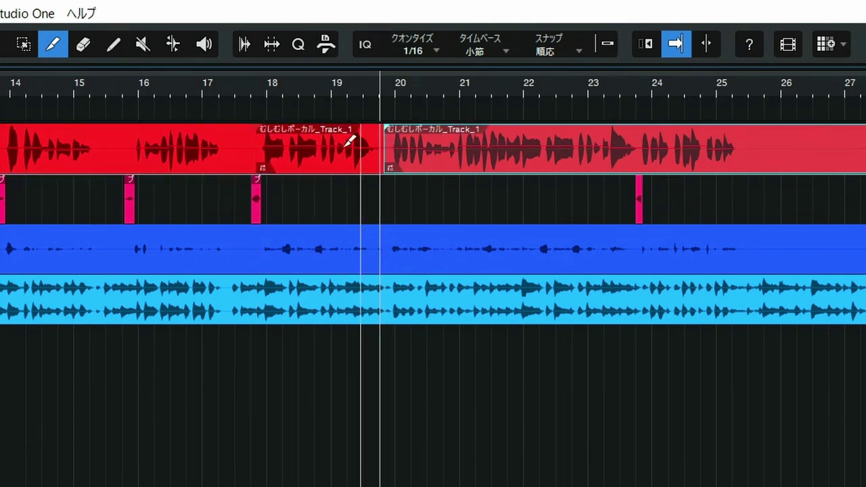
{"action": "left_click", "coordinate": [2, 54]}
{"action": "left_click", "coordinate": [312, 151]}
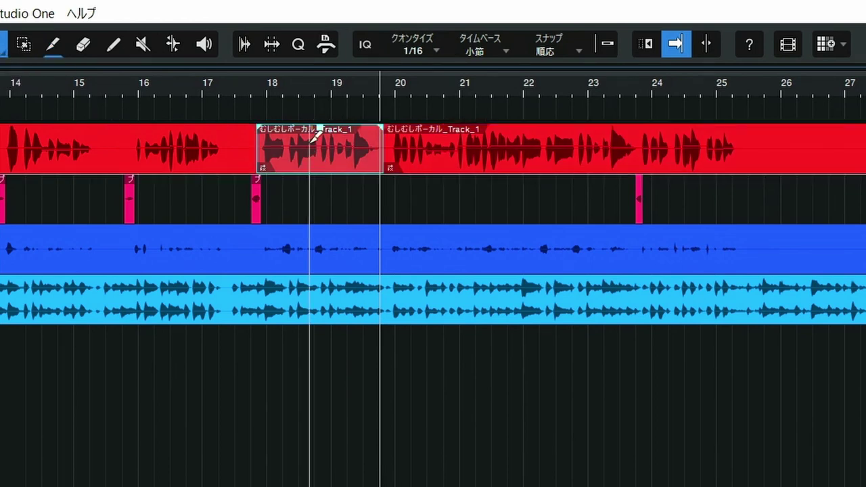
Paste the copied vocal phrase onto the ブレス track near bar 38 and align it with the vocal waveform above, starting at 37.04.02.60.
{"action": "left_click_drag", "start_coordinate": [575, 96], "coordinate": [350, 68]}
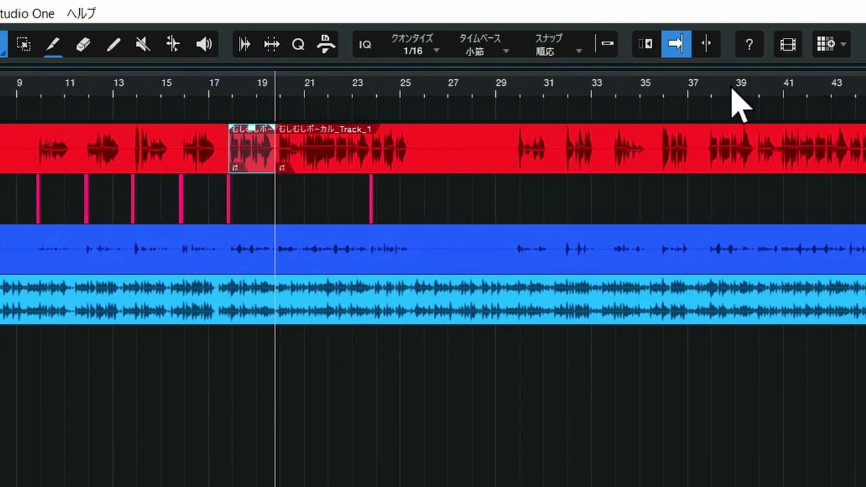
{"action": "left_click_drag", "start_coordinate": [739, 105], "coordinate": [589, 135]}
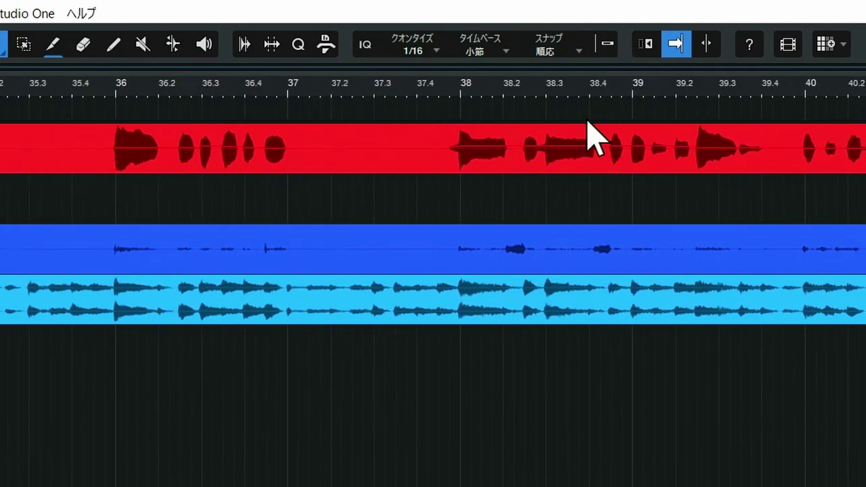
{"action": "left_click", "coordinate": [454, 86]}
{"action": "key", "text": "space"}
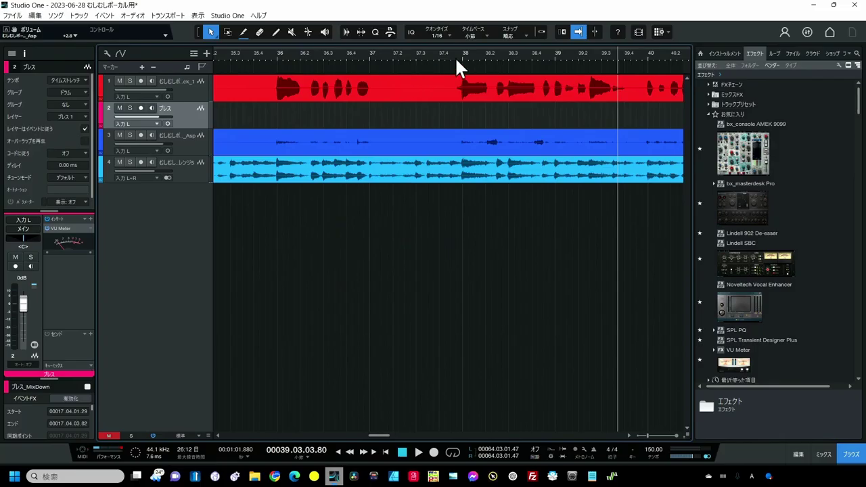
{"action": "left_click", "coordinate": [456, 60]}
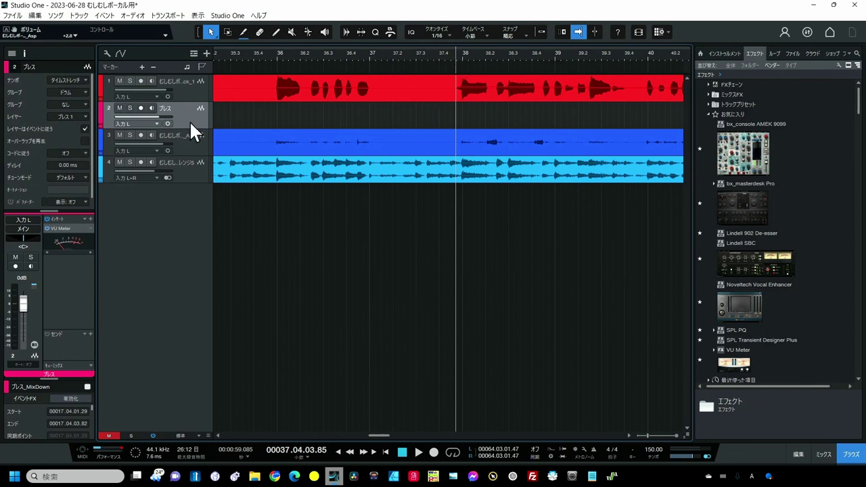
{"action": "key", "text": "ctrl+v"}
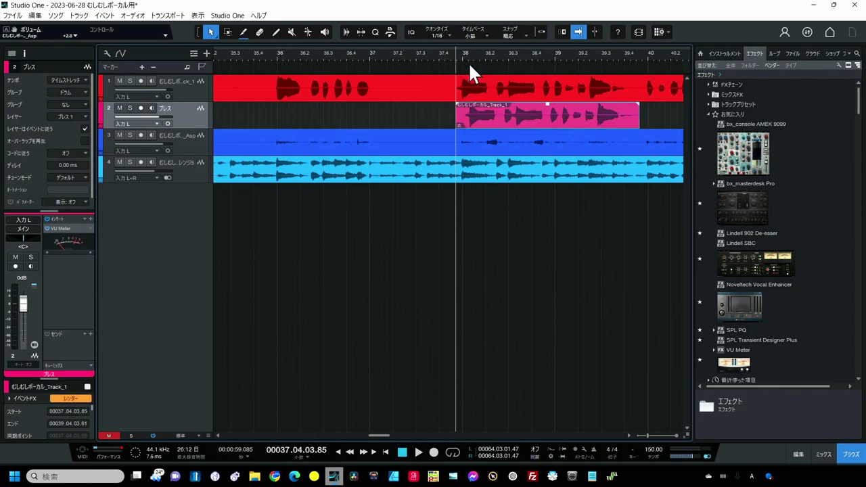
{"action": "scroll", "coordinate": [476, 51], "scroll_direction": "up", "scroll_amount": 2}
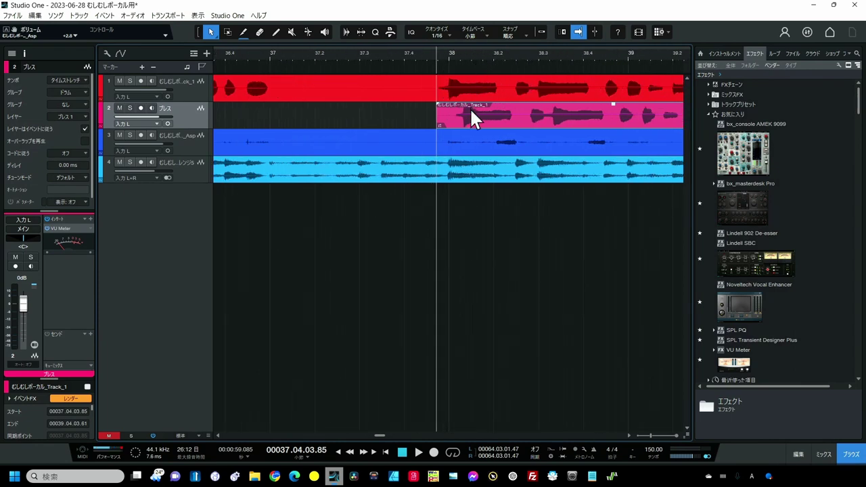
{"action": "left_click_drag", "start_coordinate": [472, 112], "coordinate": [468, 117]}
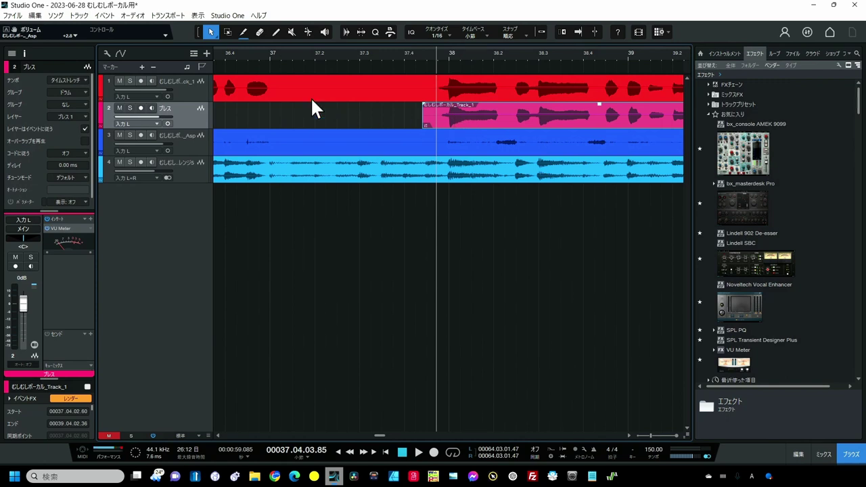
Split the main vocal event at 37.04.01.69 and 39.04.03.06 and delete the original phrase between the cuts.
{"action": "left_click", "coordinate": [243, 32]}
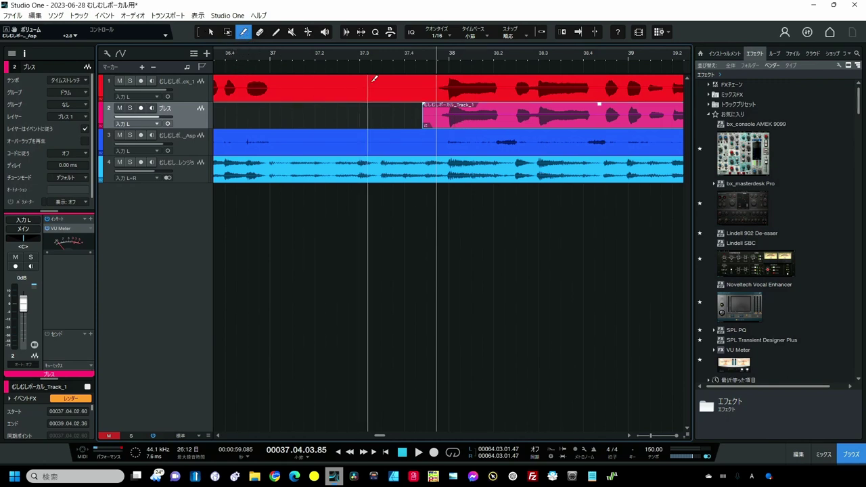
{"action": "left_click", "coordinate": [413, 84]}
{"action": "scroll", "coordinate": [470, 53], "scroll_direction": "down", "scroll_amount": 3}
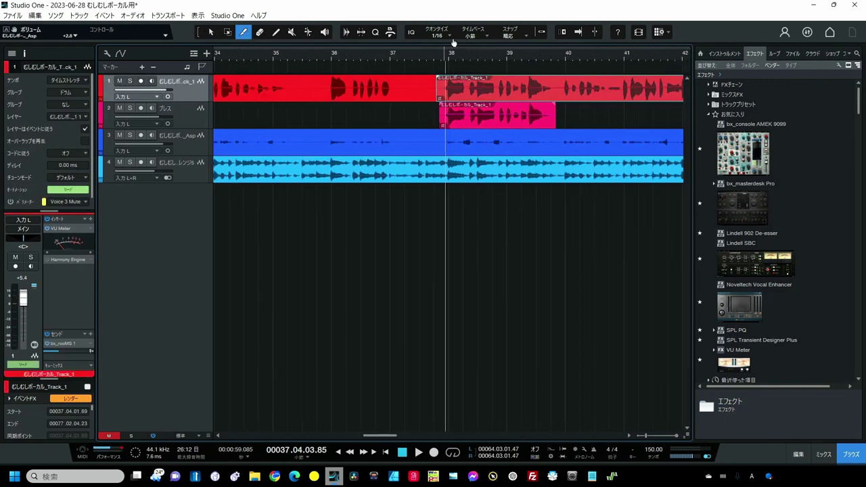
{"action": "left_click", "coordinate": [542, 88]}
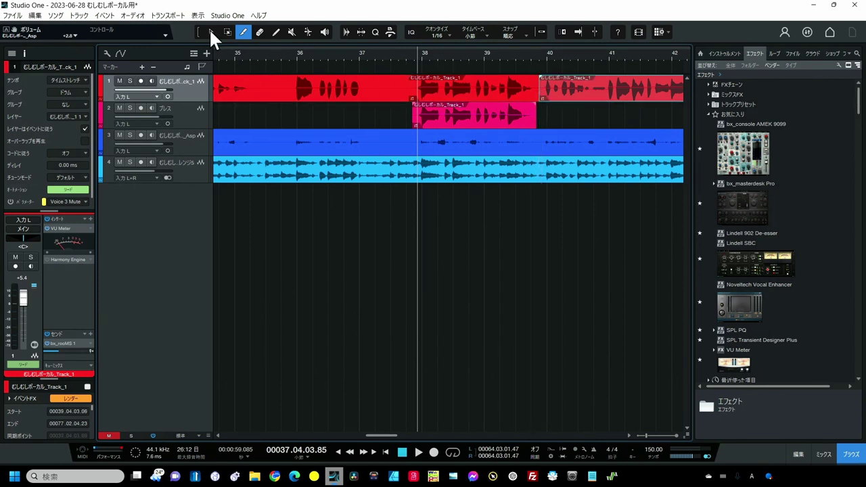
{"action": "left_click", "coordinate": [211, 32]}
{"action": "left_click", "coordinate": [450, 96]}
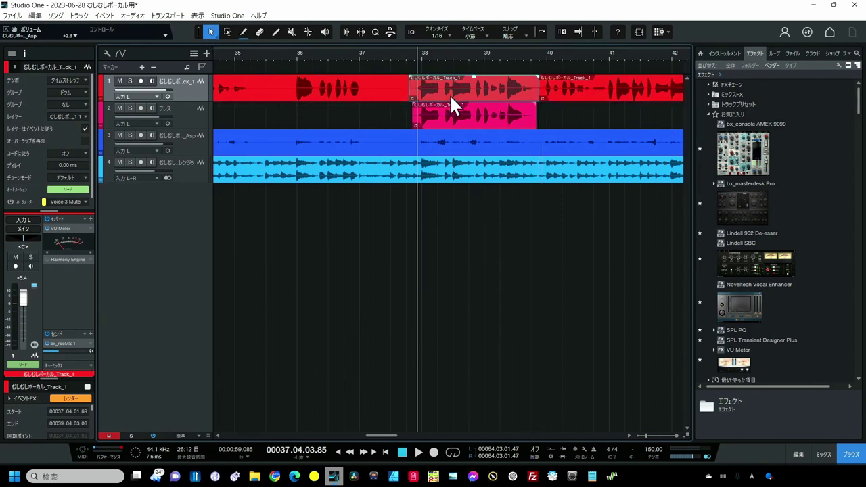
{"action": "key", "text": "Delete"}
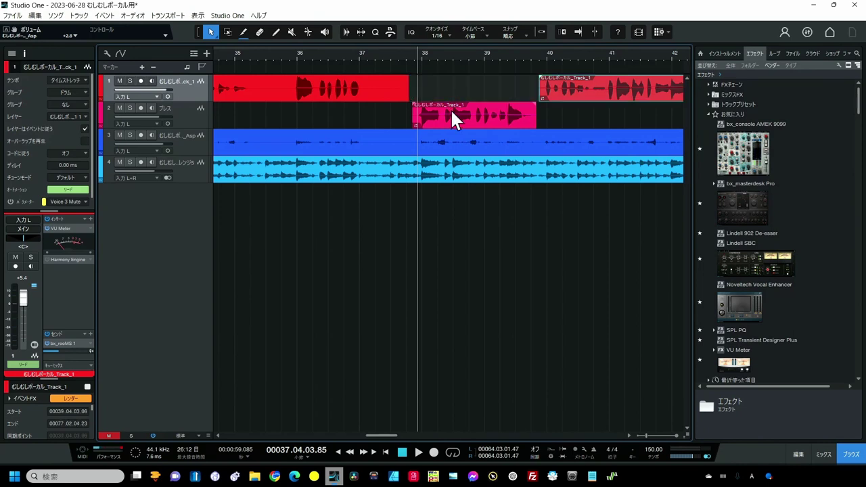
Move the pasted phrase from the ブレス track up into the gap on the main vocal track, keeping its timing.
{"action": "left_click", "coordinate": [451, 120]}
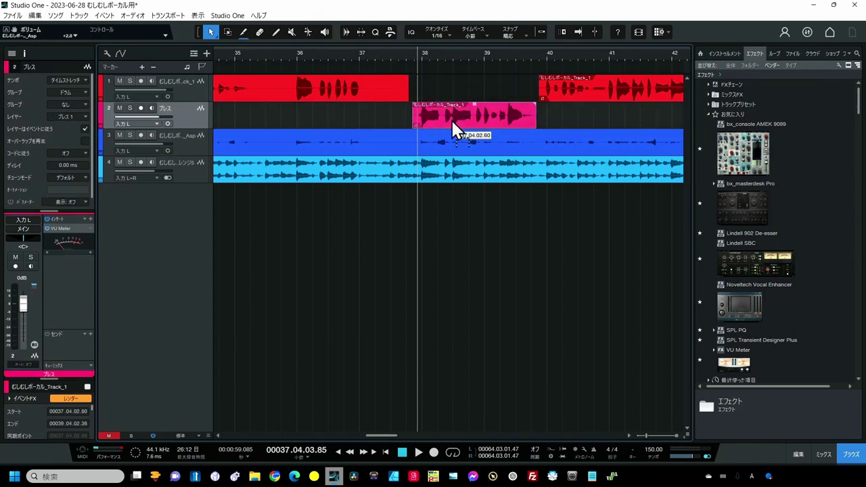
{"action": "left_click_drag", "start_coordinate": [451, 116], "coordinate": [452, 100]}
{"action": "key", "text": "w"}
{"action": "key", "text": "w"}
{"action": "key", "text": "w"}
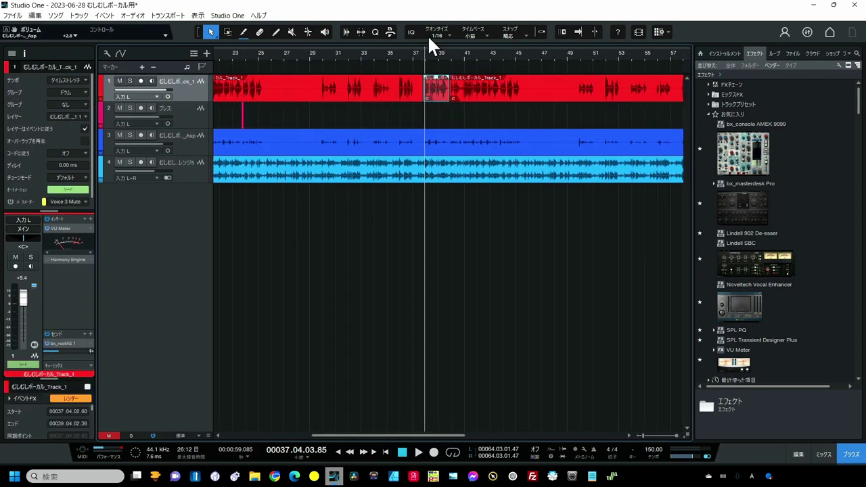
Play the song from shortly before bar 36 into bar 40 to check the replaced vocal phrase.
{"action": "left_click", "coordinate": [396, 58]}
{"action": "key", "text": "space"}
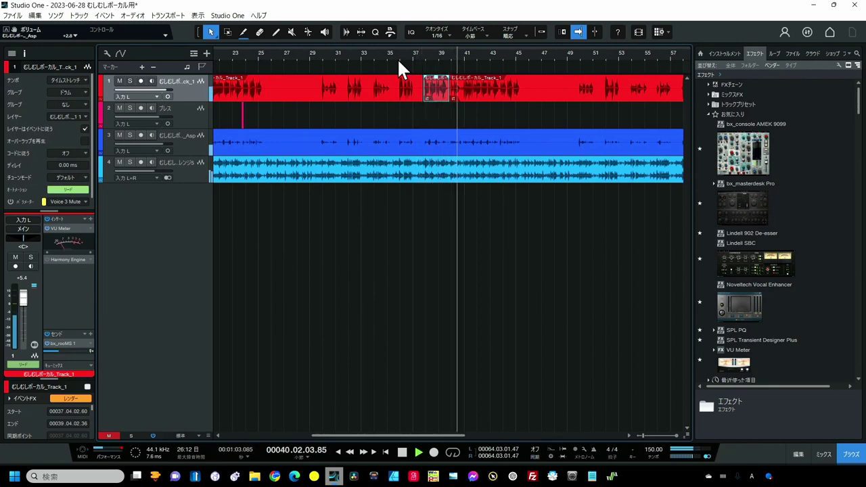
{"action": "key", "text": "space"}
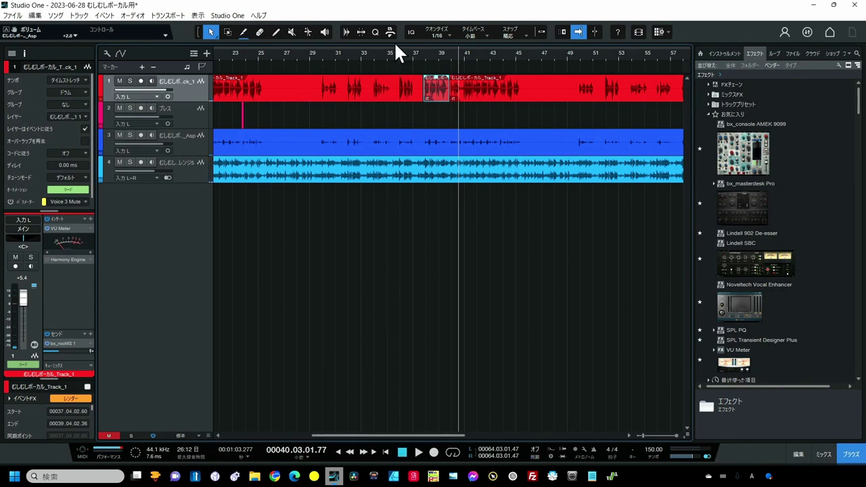